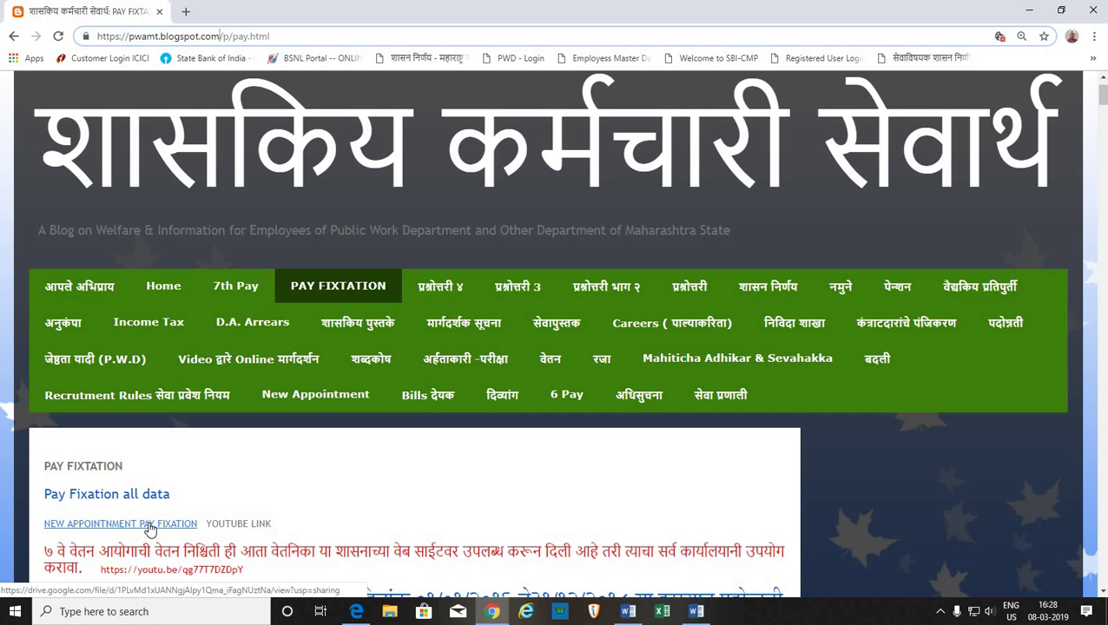
- Download the NEW APPOINTMENT PAY FIXATION workbook linked on the blog's pay fixation page and open it in Excel
{"action": "left_click", "coordinate": [149, 528]}
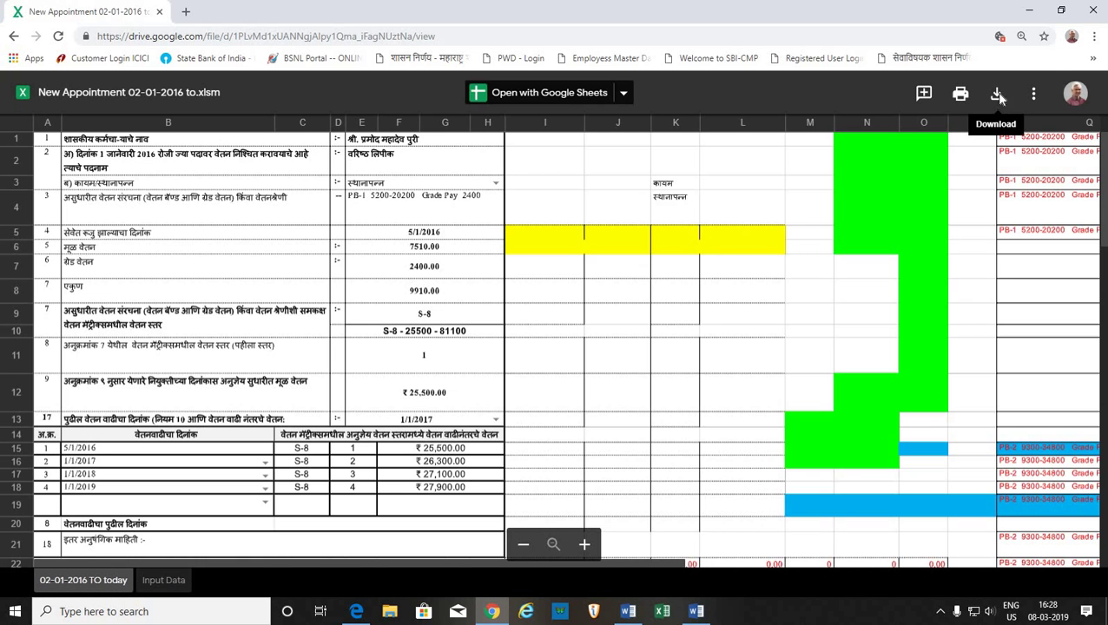
{"action": "left_click", "coordinate": [998, 94]}
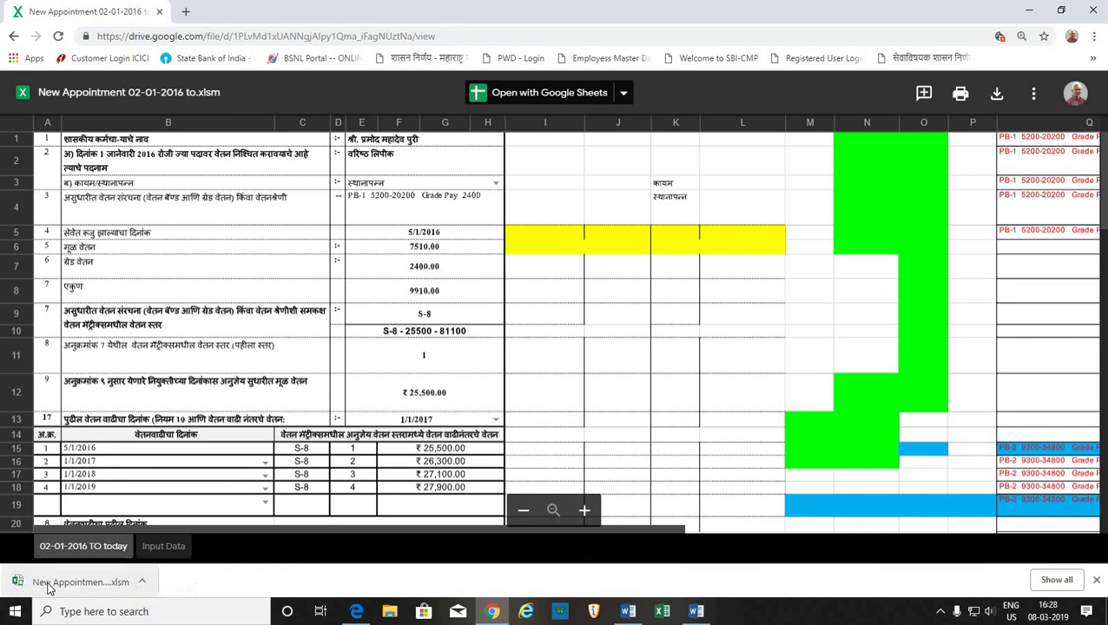
{"action": "left_click", "coordinate": [52, 586]}
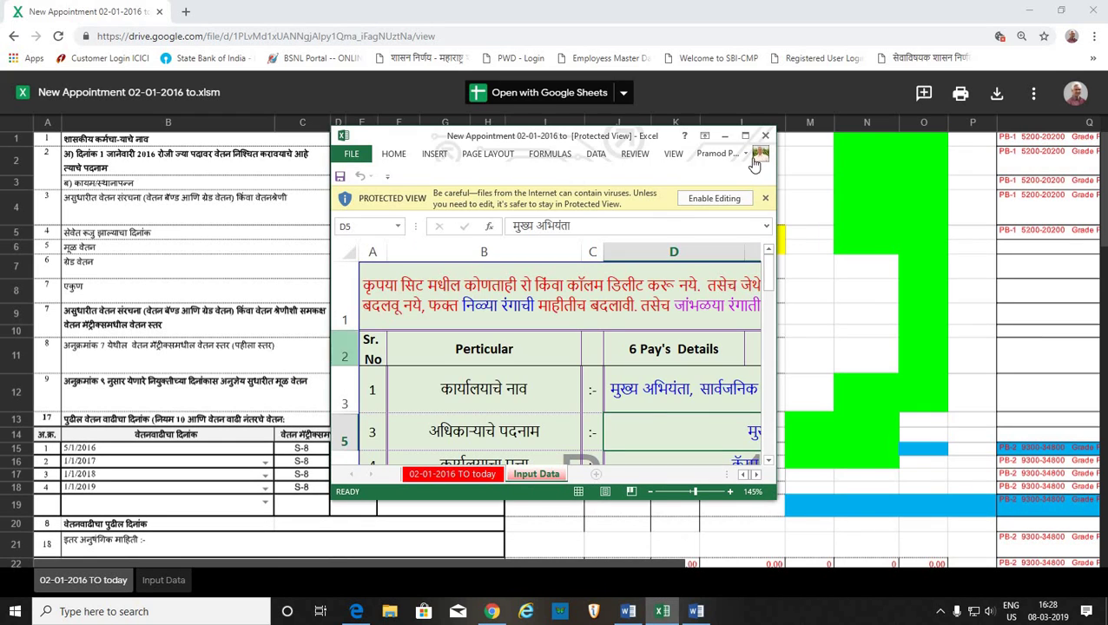
- Enable editing for the downloaded New Appointment workbook and maximize its window
{"action": "left_click", "coordinate": [745, 136]}
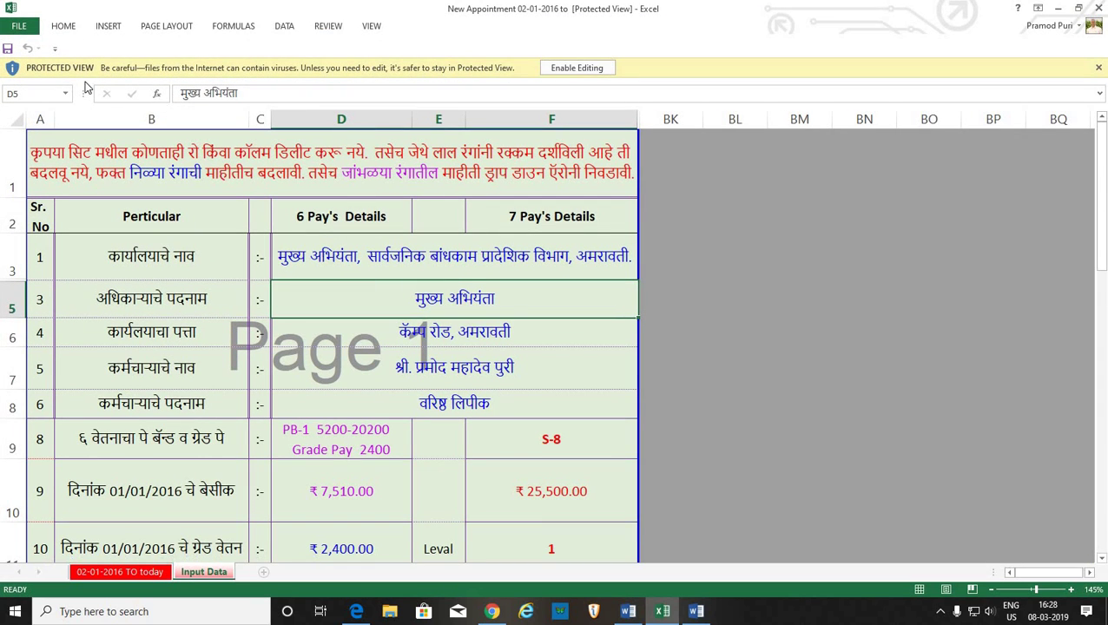
{"action": "left_click", "coordinate": [572, 71]}
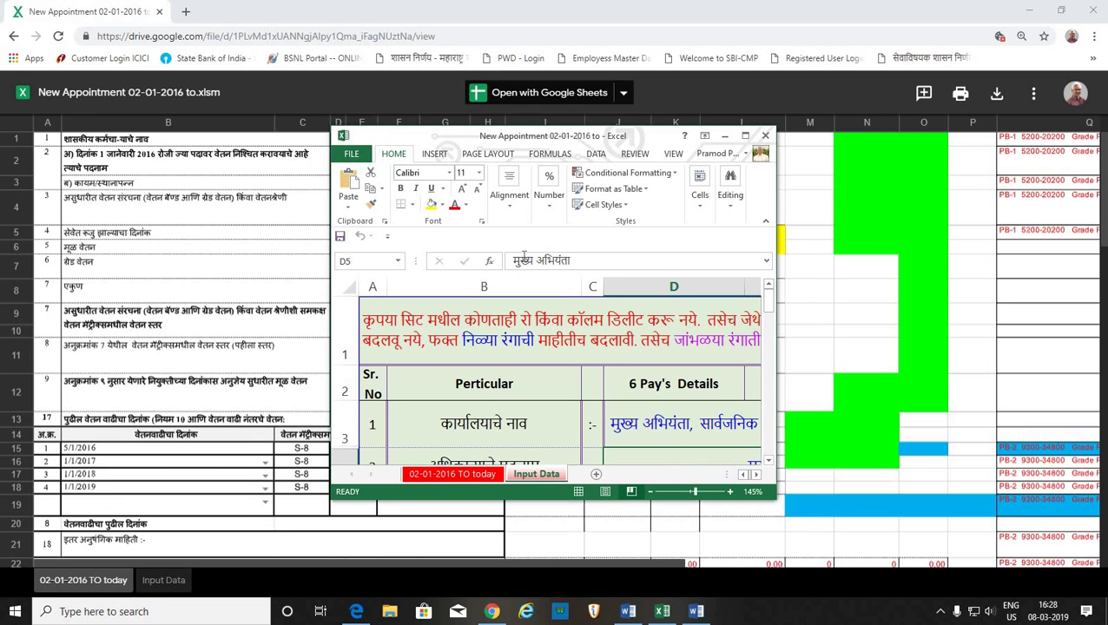
{"action": "left_click", "coordinate": [744, 136]}
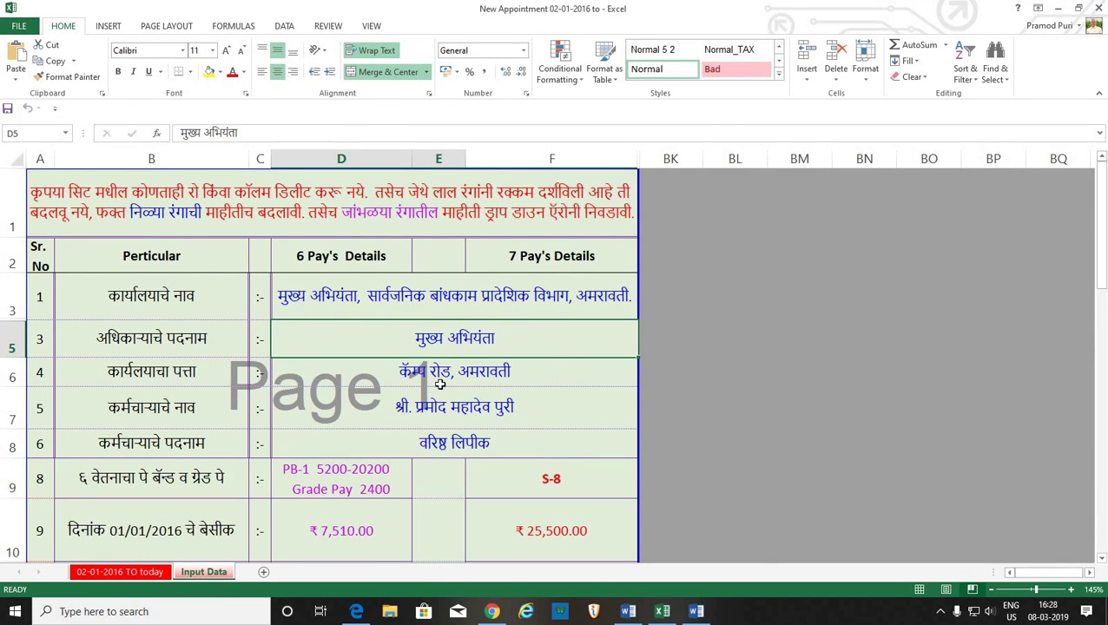
- Review the office name, officer designation, office address, employee name and employee designation entries on the Input Data sheet
{"action": "left_click", "coordinate": [434, 300]}
{"action": "left_click", "coordinate": [437, 341]}
{"action": "left_click", "coordinate": [454, 379]}
{"action": "left_click", "coordinate": [453, 406]}
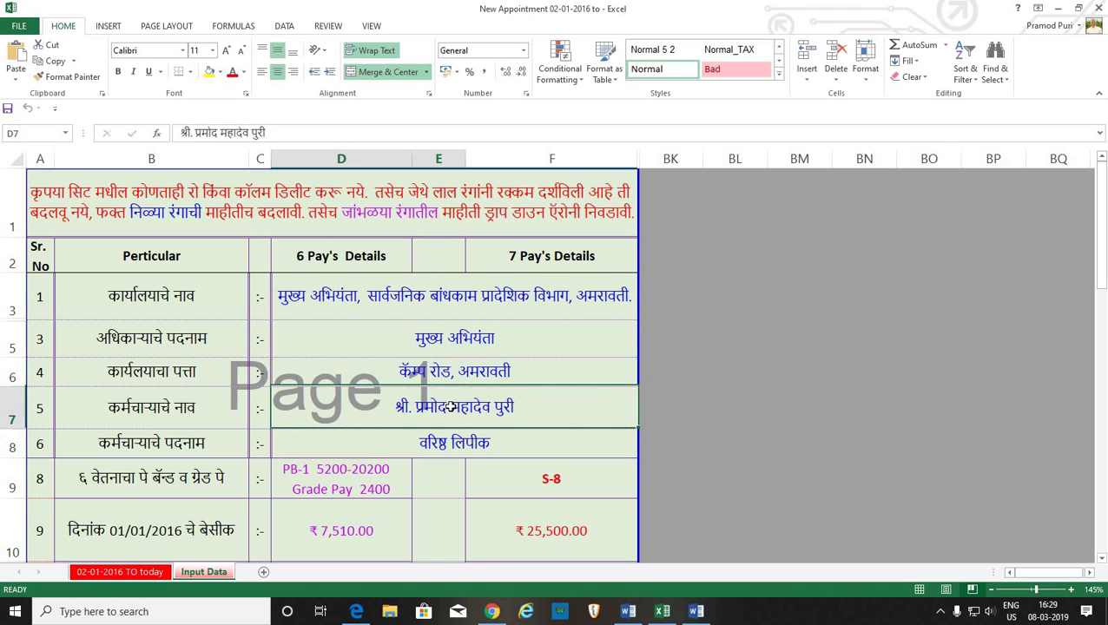
{"action": "scroll", "coordinate": [425, 354], "scroll_direction": "down", "scroll_amount": 1}
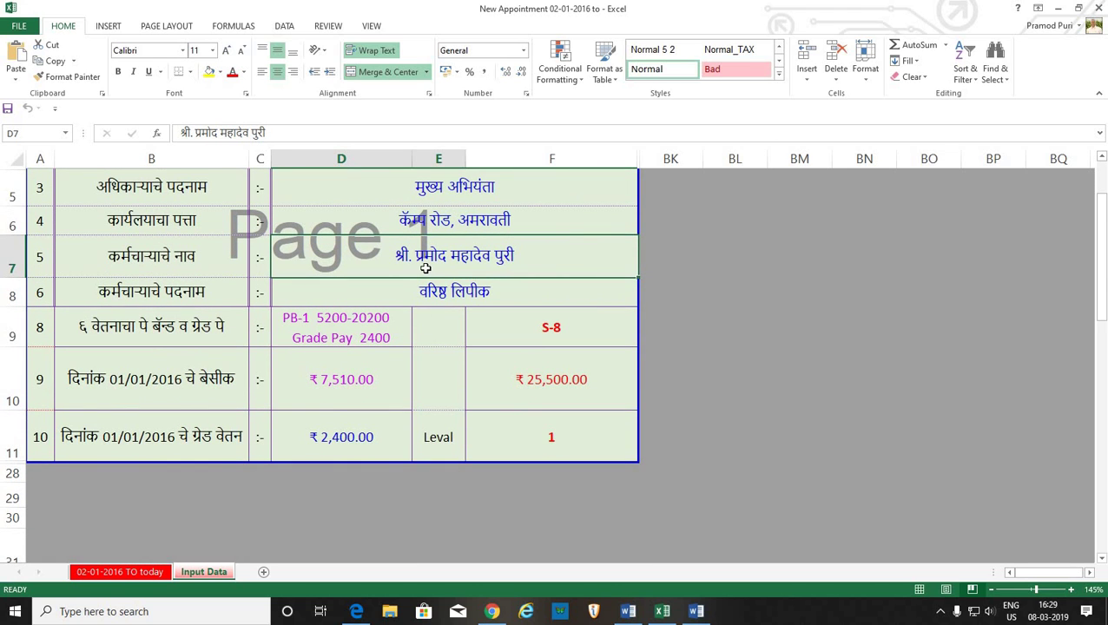
{"action": "left_click", "coordinate": [437, 285]}
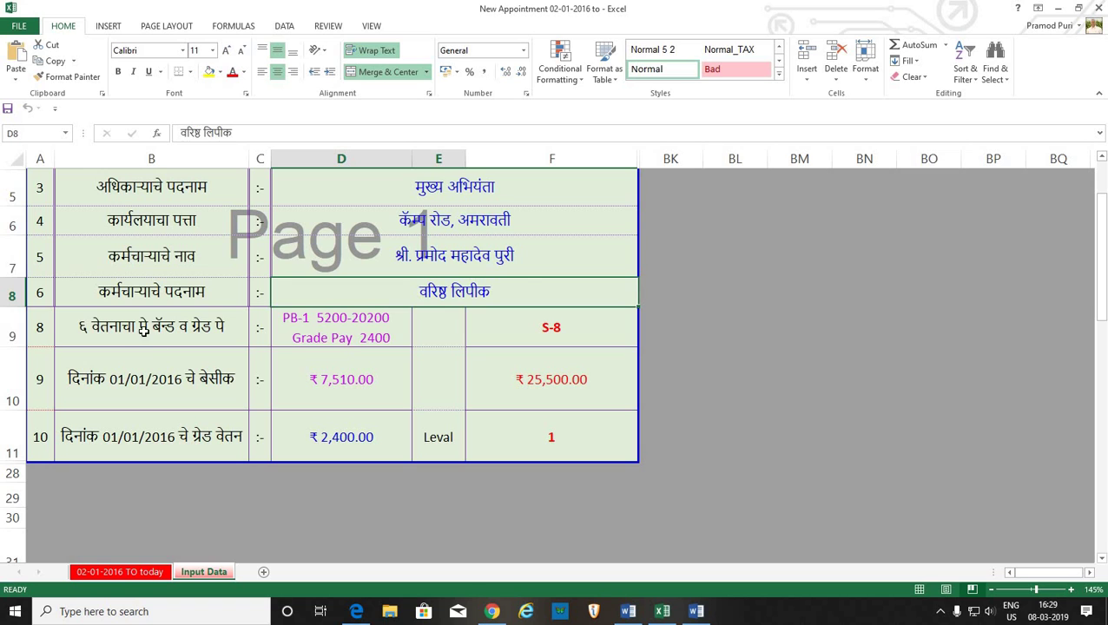
{"action": "left_click", "coordinate": [376, 315]}
{"action": "left_click", "coordinate": [356, 333]}
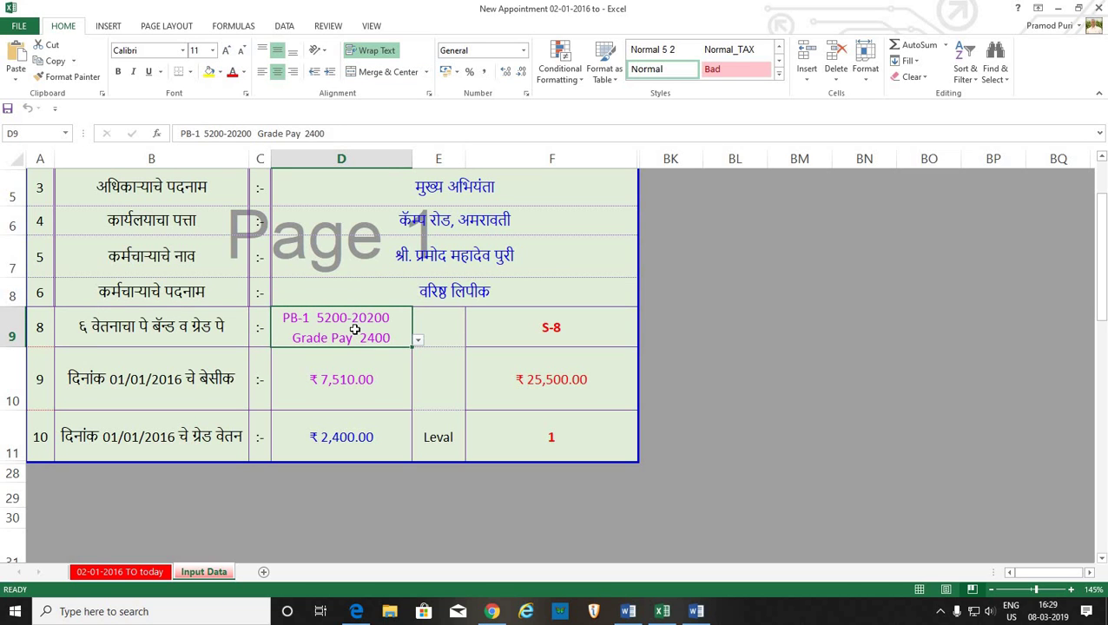
{"action": "left_click", "coordinate": [418, 341]}
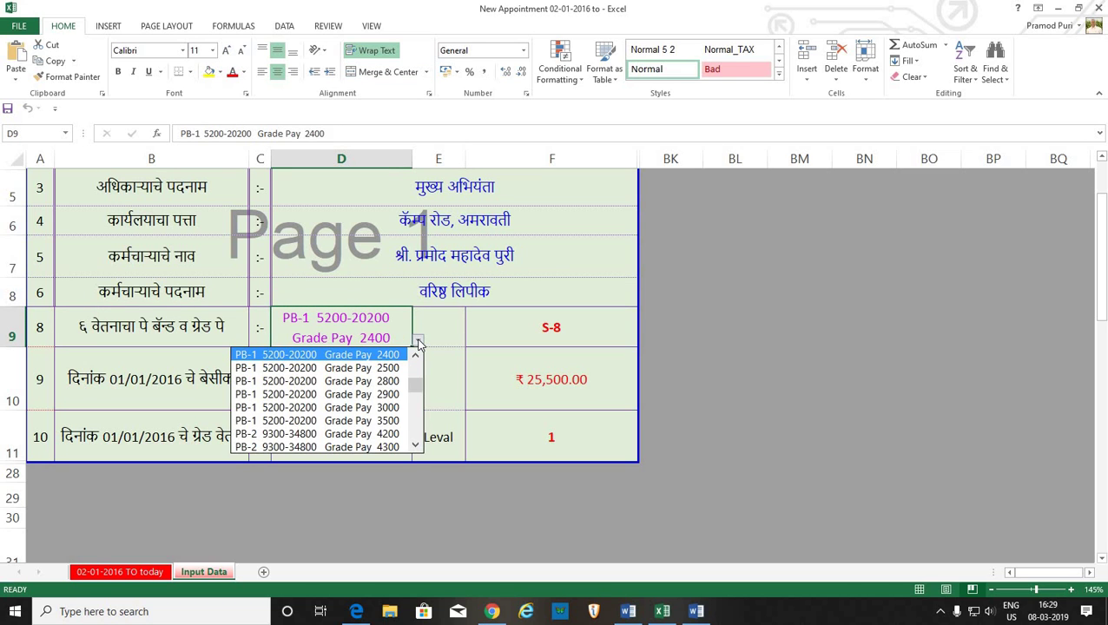
{"action": "left_click", "coordinate": [390, 357]}
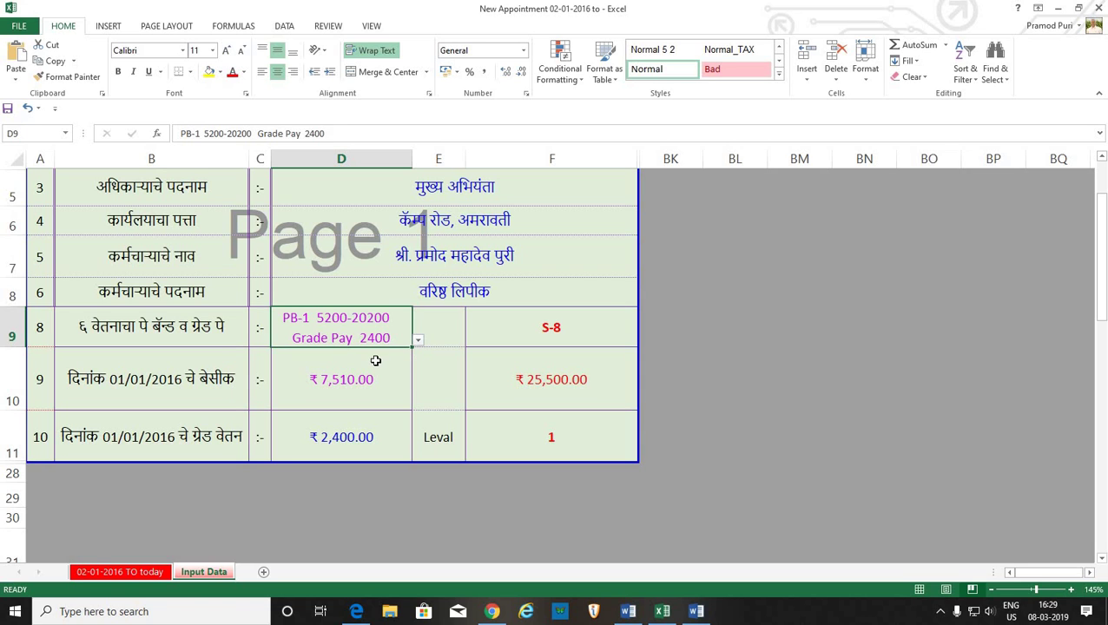
- Examine the 01/01/2016 basic pay options, the grade pay entry and the calculated 7 Pay's Details on the Input Data sheet
{"action": "left_click", "coordinate": [350, 375]}
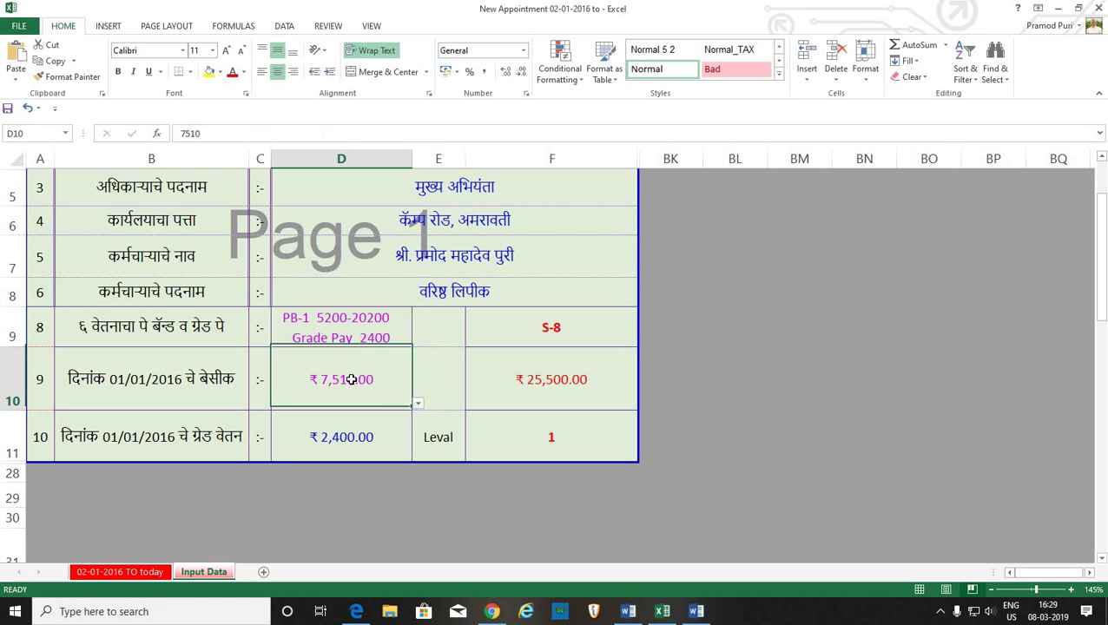
{"action": "left_click", "coordinate": [418, 405]}
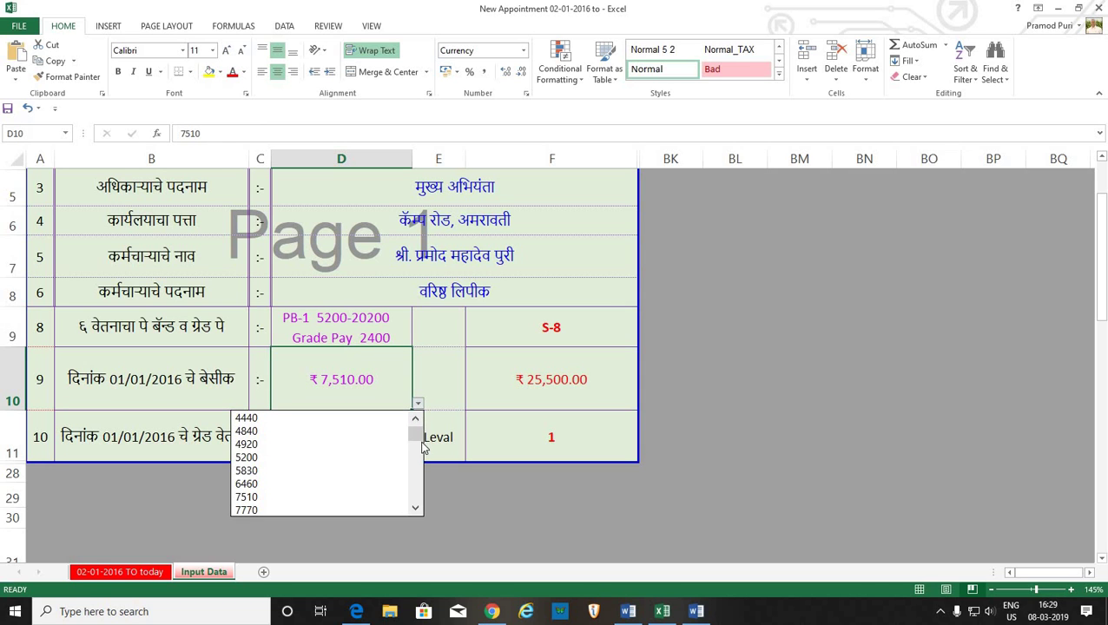
{"action": "mouse_move", "coordinate": [417, 440]}
{"action": "left_mouse_down"}
{"action": "mouse_move", "coordinate": [417, 507]}
{"action": "mouse_move", "coordinate": [420, 432]}
{"action": "left_mouse_up"}
{"action": "left_click", "coordinate": [400, 383]}
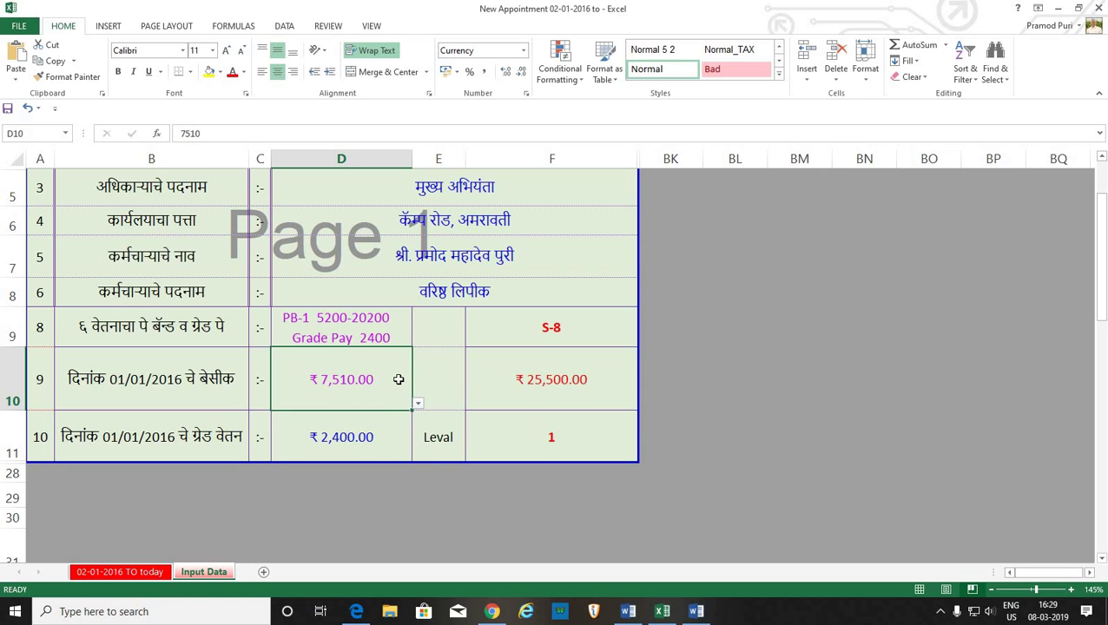
{"action": "left_click", "coordinate": [333, 438]}
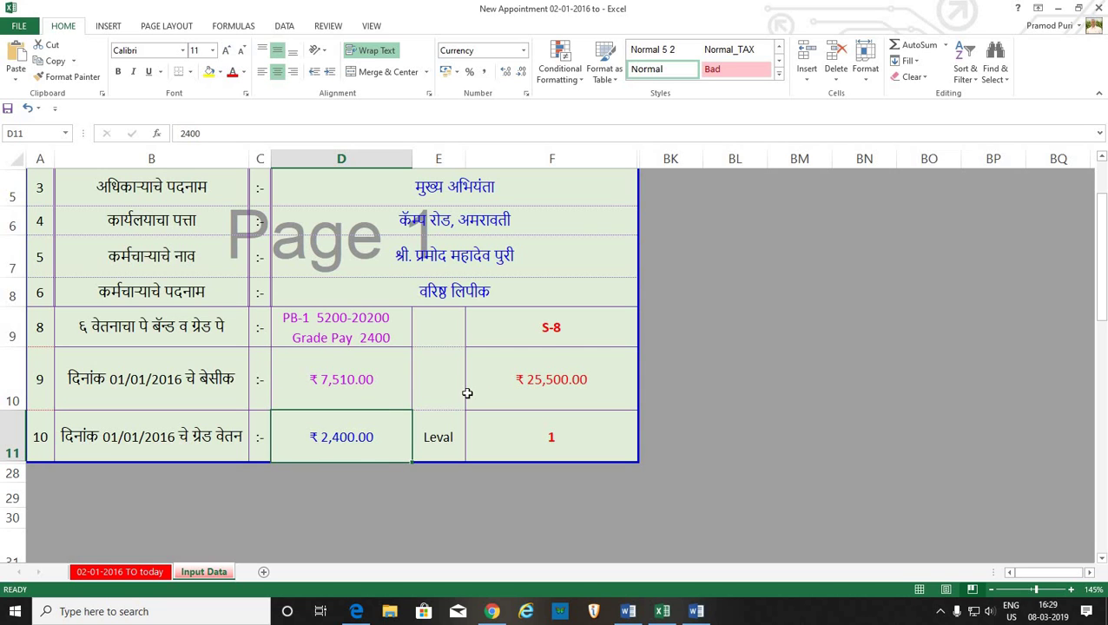
{"action": "left_click", "coordinate": [560, 330]}
{"action": "left_click", "coordinate": [560, 382]}
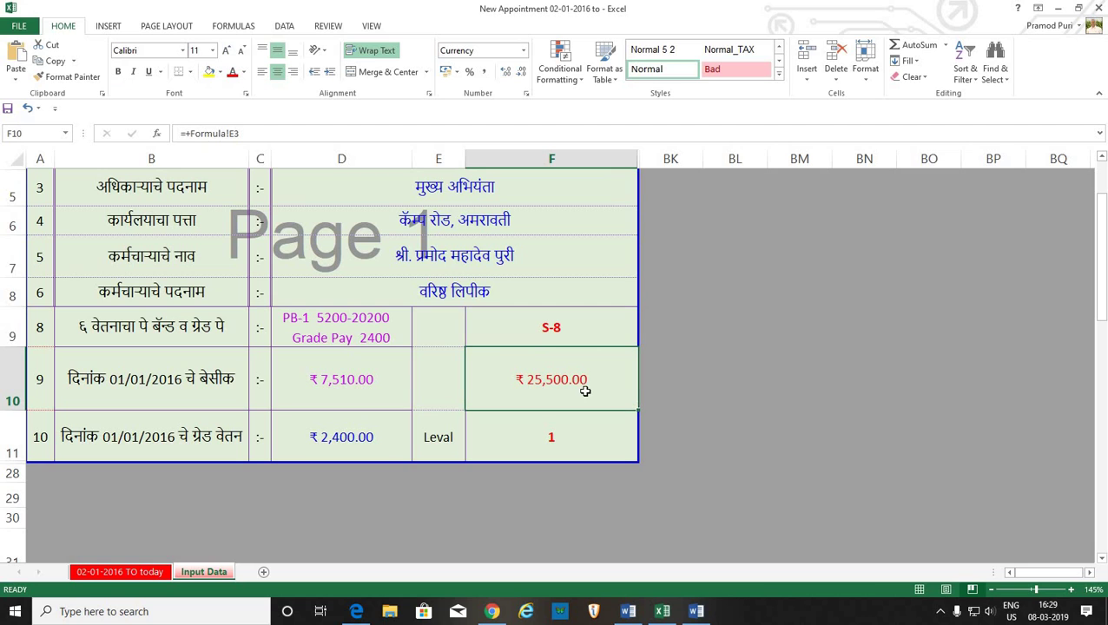
{"action": "mouse_move", "coordinate": [580, 395]}
{"action": "left_mouse_down"}
{"action": "mouse_move", "coordinate": [573, 434]}
{"action": "mouse_move", "coordinate": [586, 400]}
{"action": "left_mouse_up"}
{"action": "left_click_drag", "start_coordinate": [568, 444], "coordinate": [566, 377]}
- Examine the employee name, designation, appointment status, pay band and joining date rows on the 02-01-2016 TO today sheet
{"action": "left_click", "coordinate": [121, 575]}
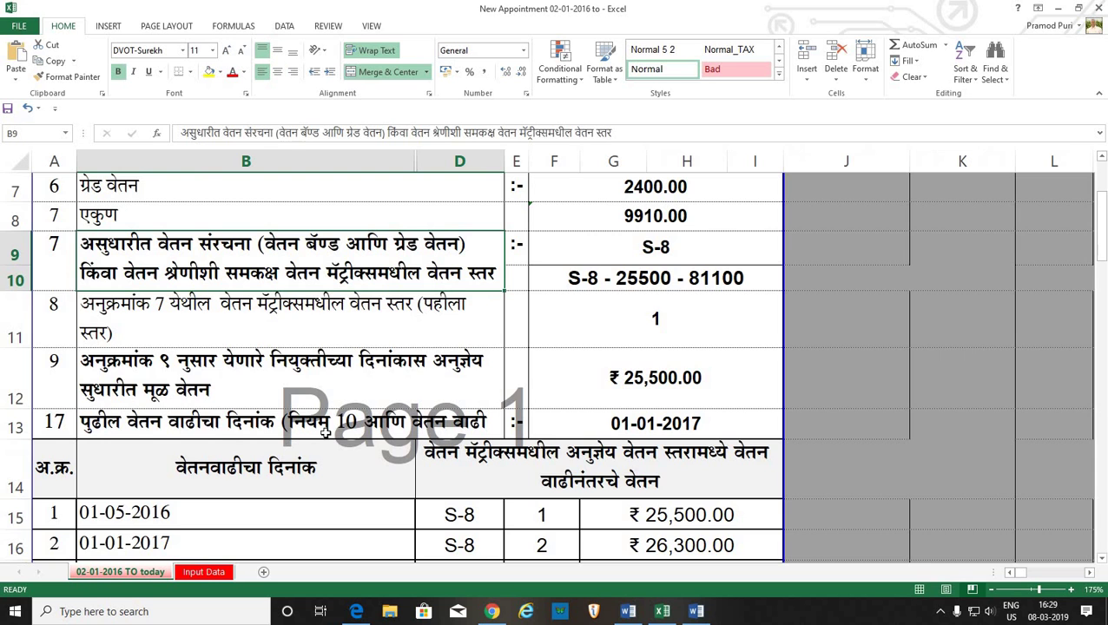
{"action": "scroll", "coordinate": [668, 220], "scroll_direction": "up", "scroll_amount": 2}
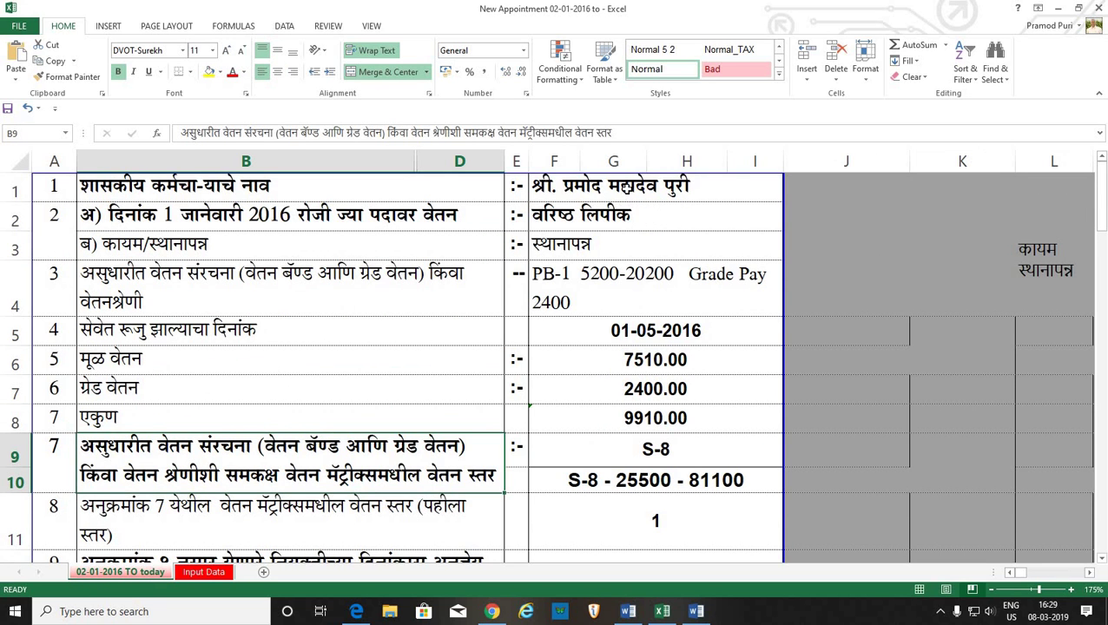
{"action": "left_click", "coordinate": [625, 187]}
{"action": "left_click", "coordinate": [607, 211]}
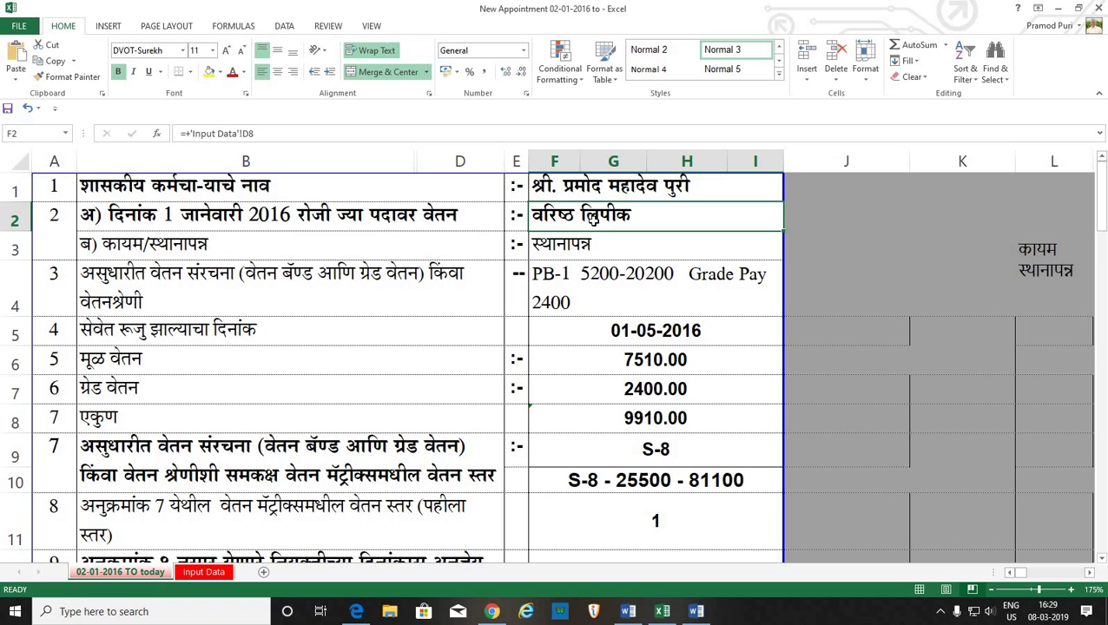
{"action": "left_click", "coordinate": [581, 245]}
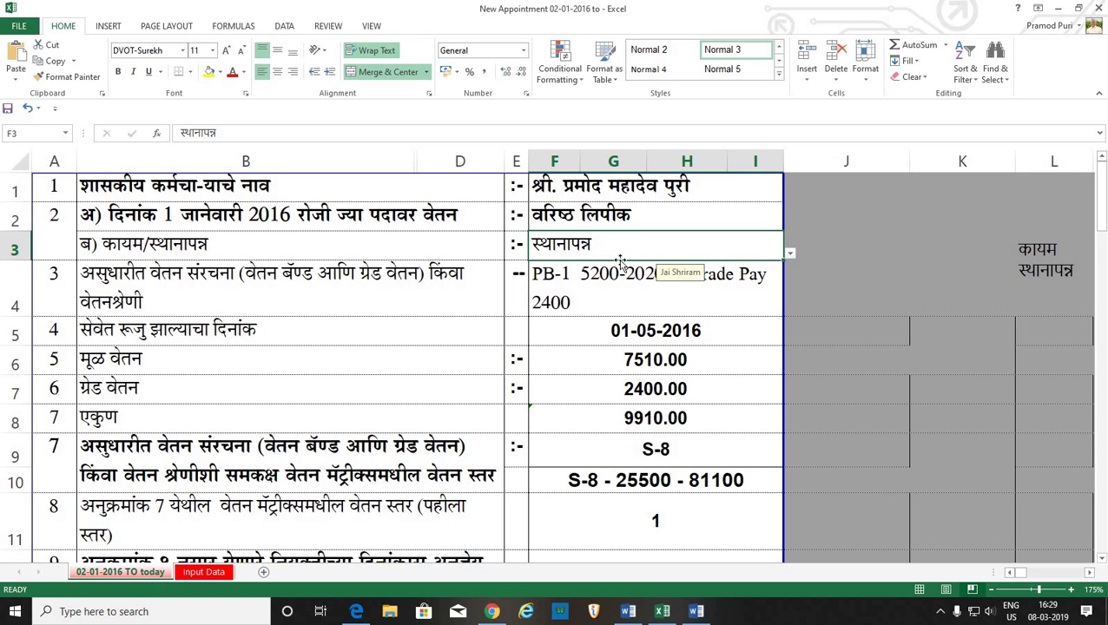
{"action": "left_click", "coordinate": [597, 290]}
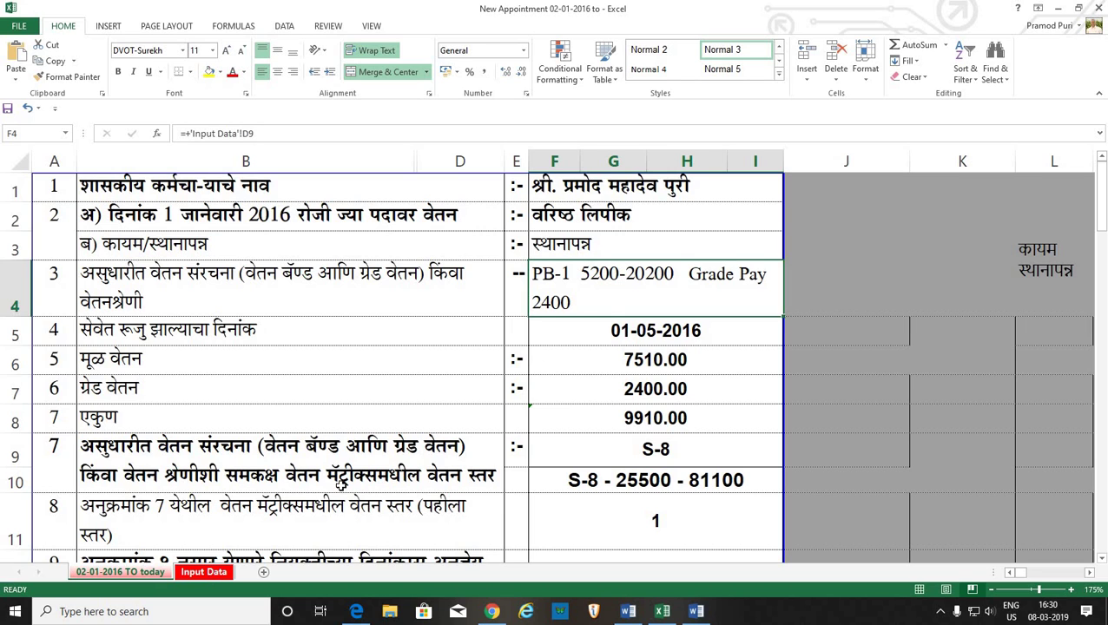
{"action": "left_click", "coordinate": [129, 330]}
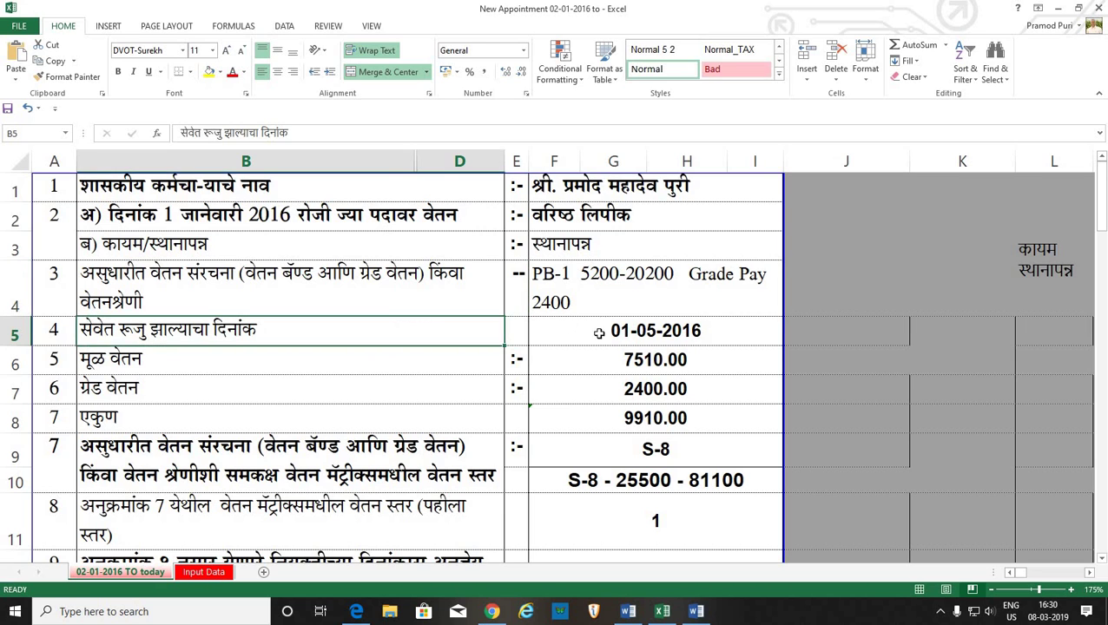
{"action": "key", "text": "Right"}
{"action": "key", "text": "Right"}
- Recheck the employee designation row and the pay band row with its seventh pay level on the Input Data sheet
{"action": "left_click", "coordinate": [196, 572]}
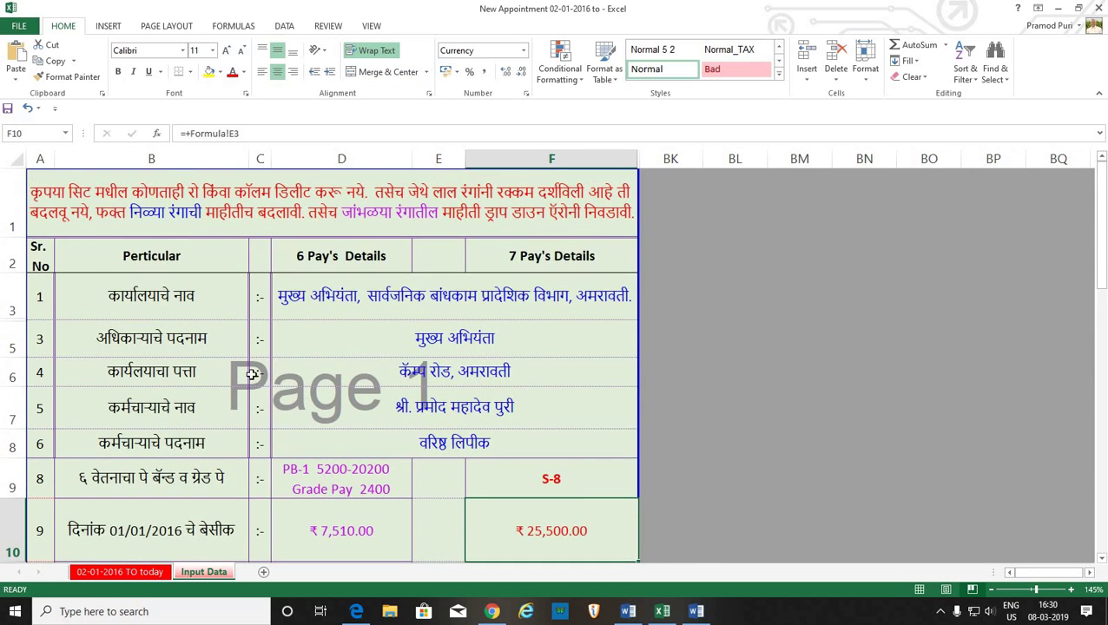
{"action": "scroll", "coordinate": [247, 373], "scroll_direction": "down", "scroll_amount": 1}
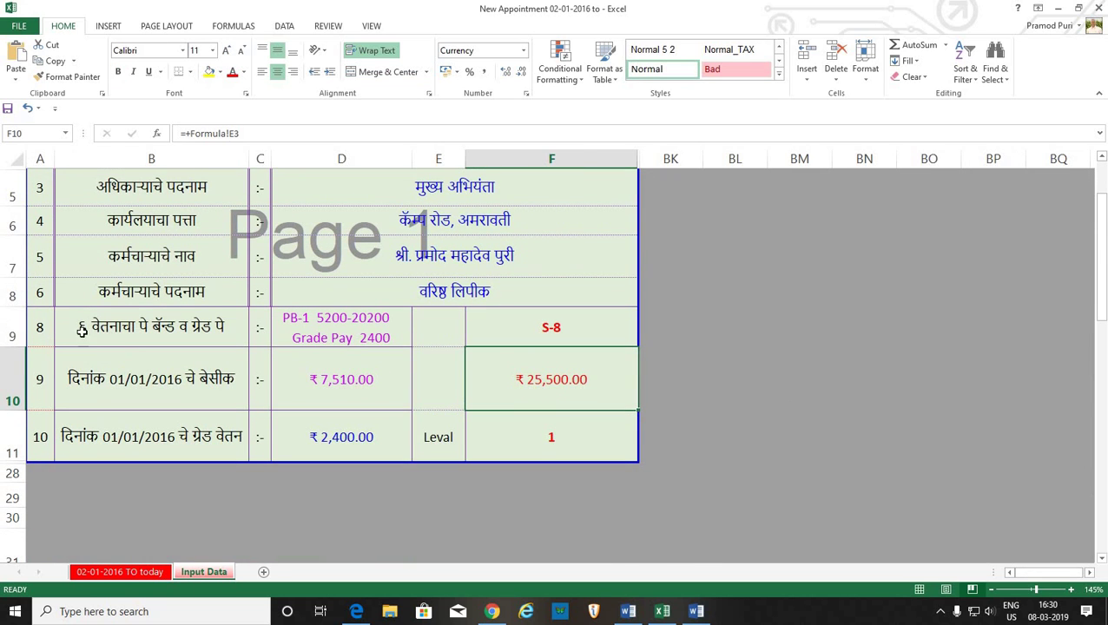
{"action": "left_click", "coordinate": [17, 295]}
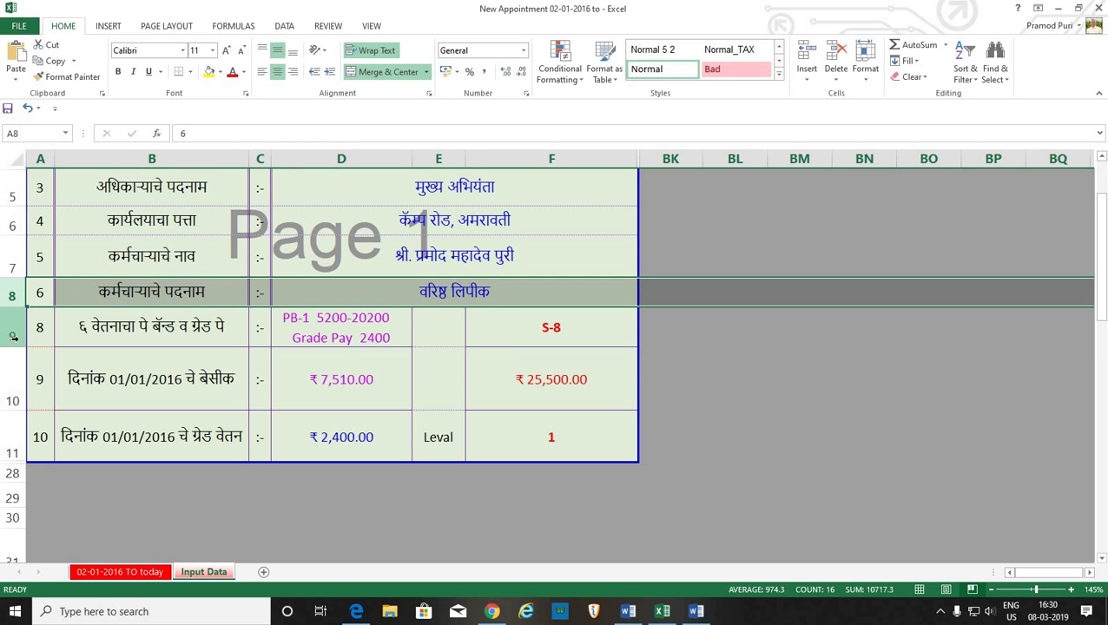
{"action": "left_click", "coordinate": [15, 336]}
{"action": "left_click", "coordinate": [468, 326]}
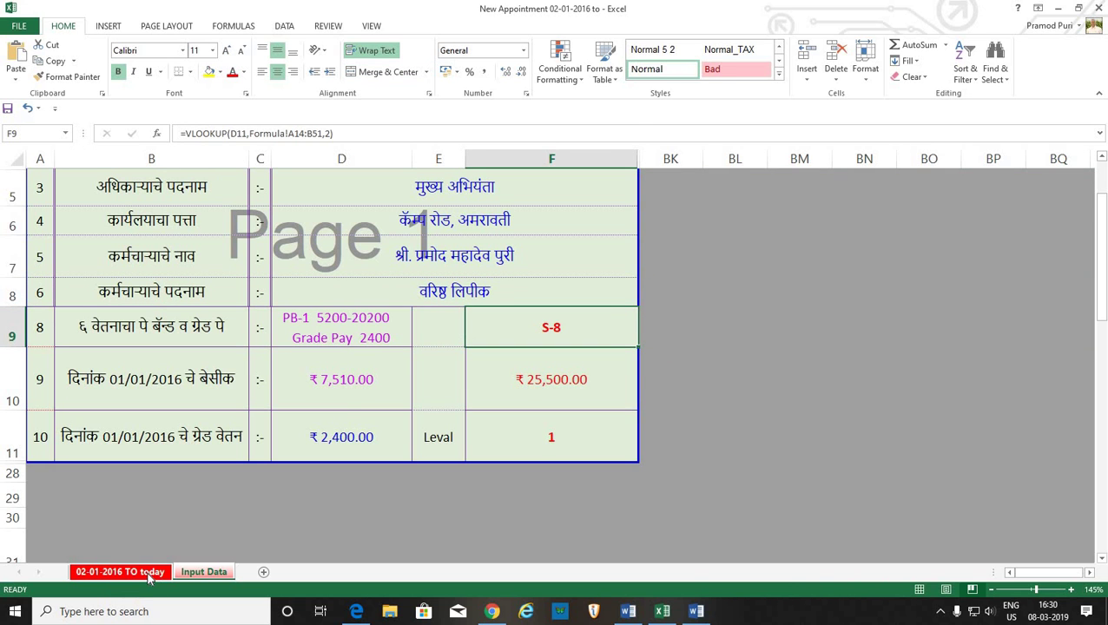
- Enter 01-05-2016 as the date of joining service in F5 of the 02-01-2016 TO today sheet
{"action": "left_click", "coordinate": [148, 577]}
{"action": "left_click", "coordinate": [629, 359]}
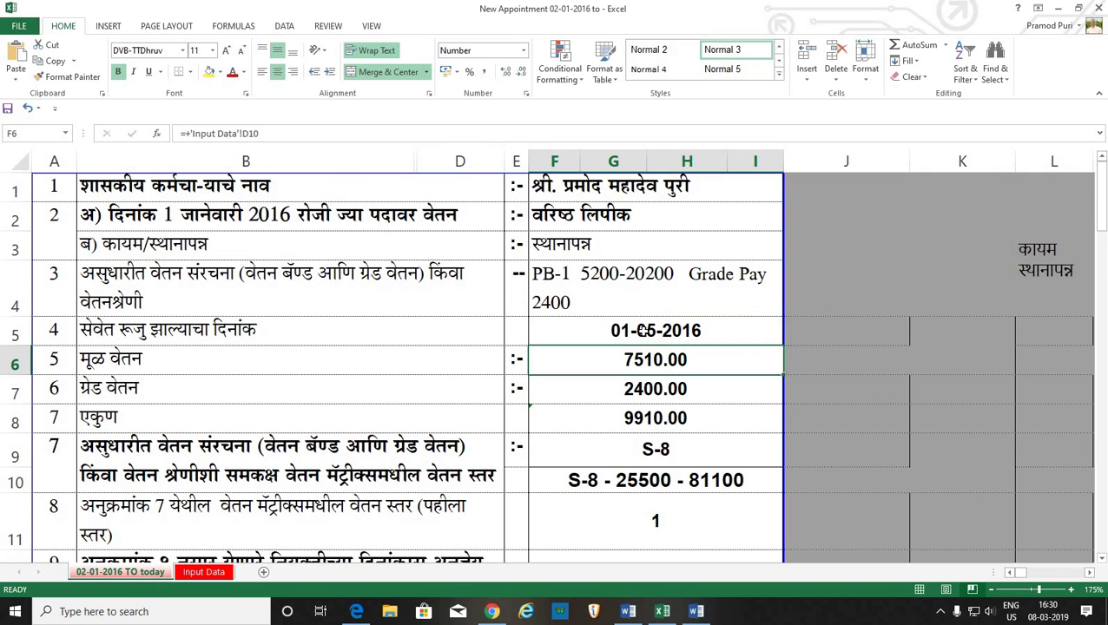
{"action": "left_click", "coordinate": [647, 337]}
{"action": "left_click", "coordinate": [659, 356]}
{"action": "left_click", "coordinate": [668, 331]}
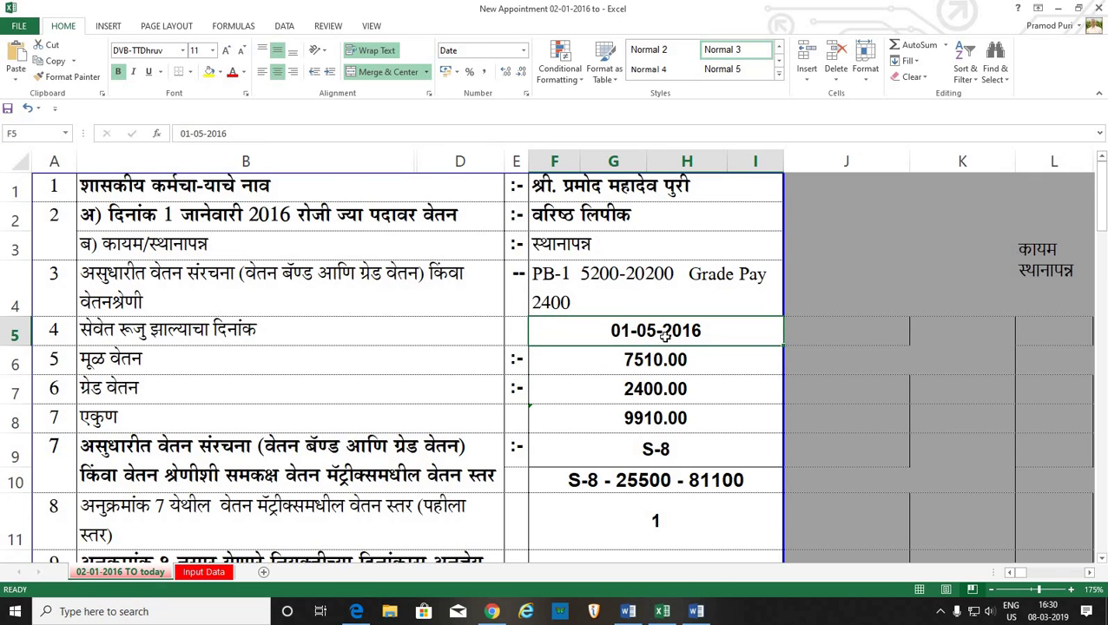
{"action": "left_click", "coordinate": [700, 364]}
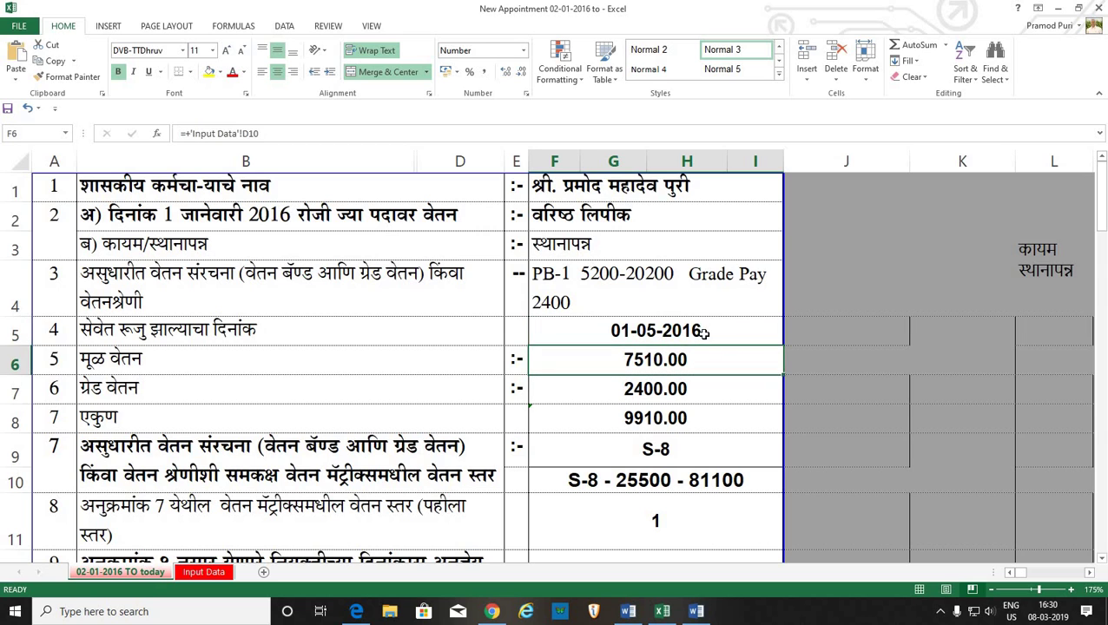
{"action": "left_click", "coordinate": [703, 333]}
{"action": "type", "text": "01-"}
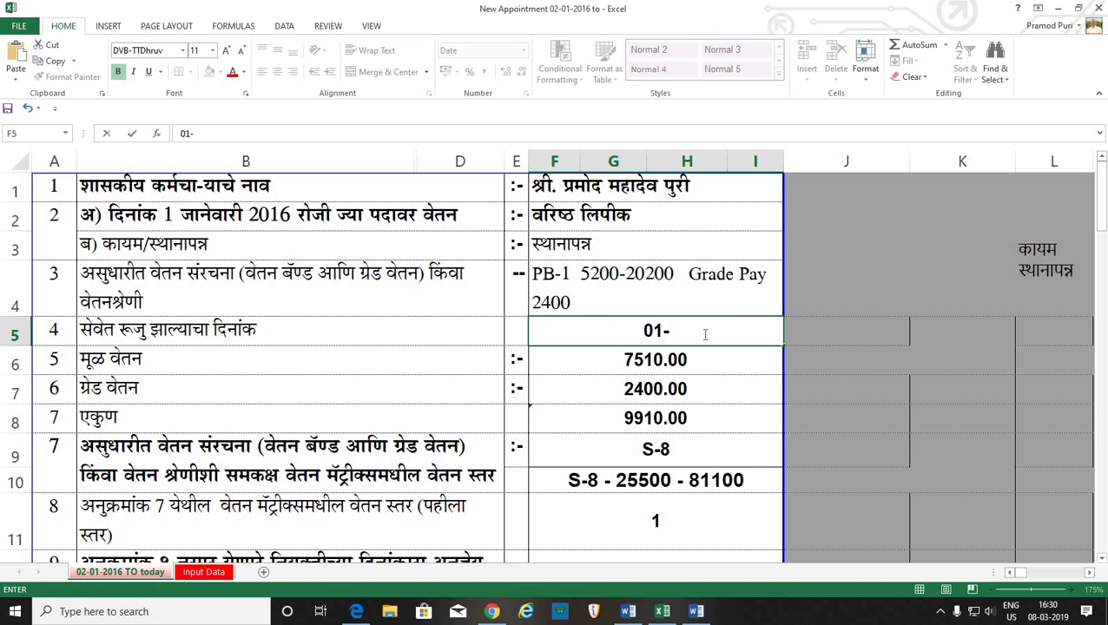
{"action": "type", "text": "05-2016"}
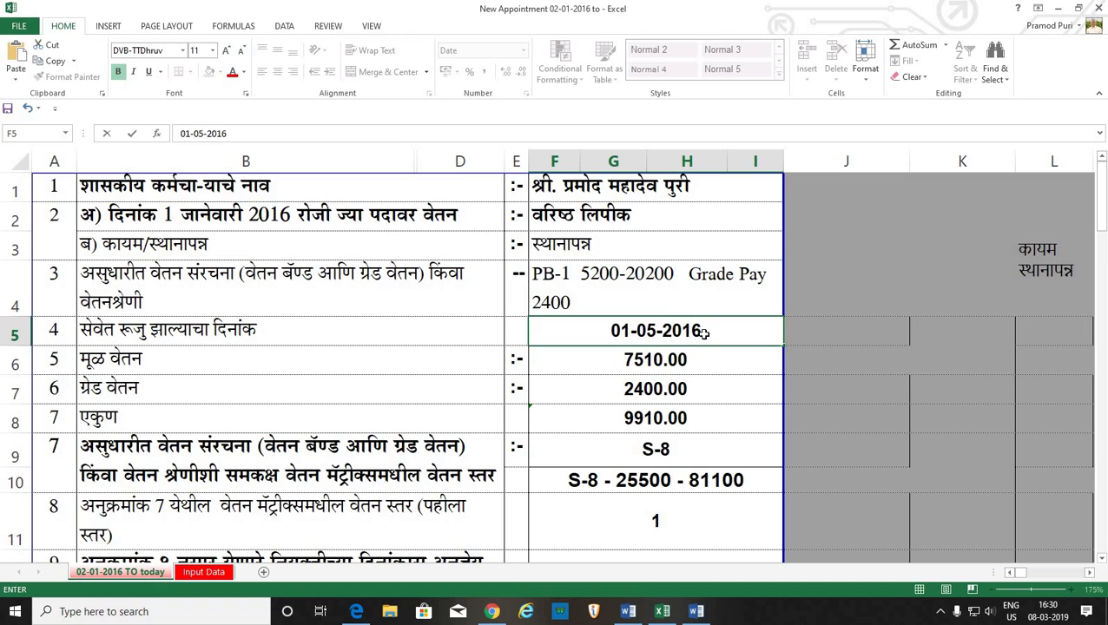
{"action": "key", "text": "Return"}
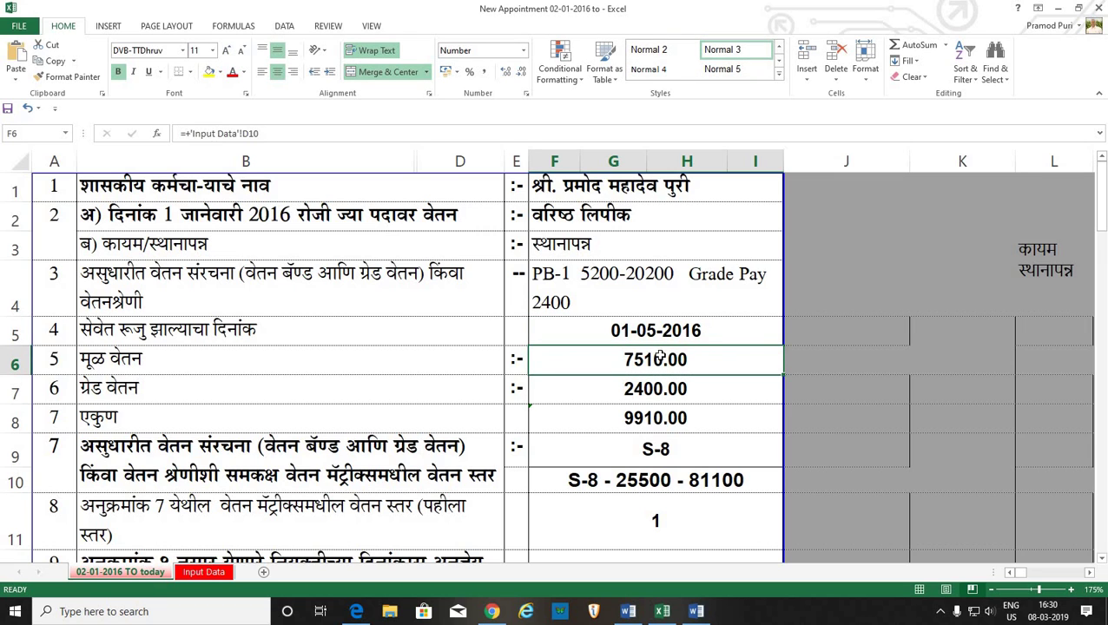
- Examine the grade pay, total, pay matrix level, first stage and revised basic pay rows on the 02-01-2016 TO today sheet
{"action": "left_click", "coordinate": [663, 391]}
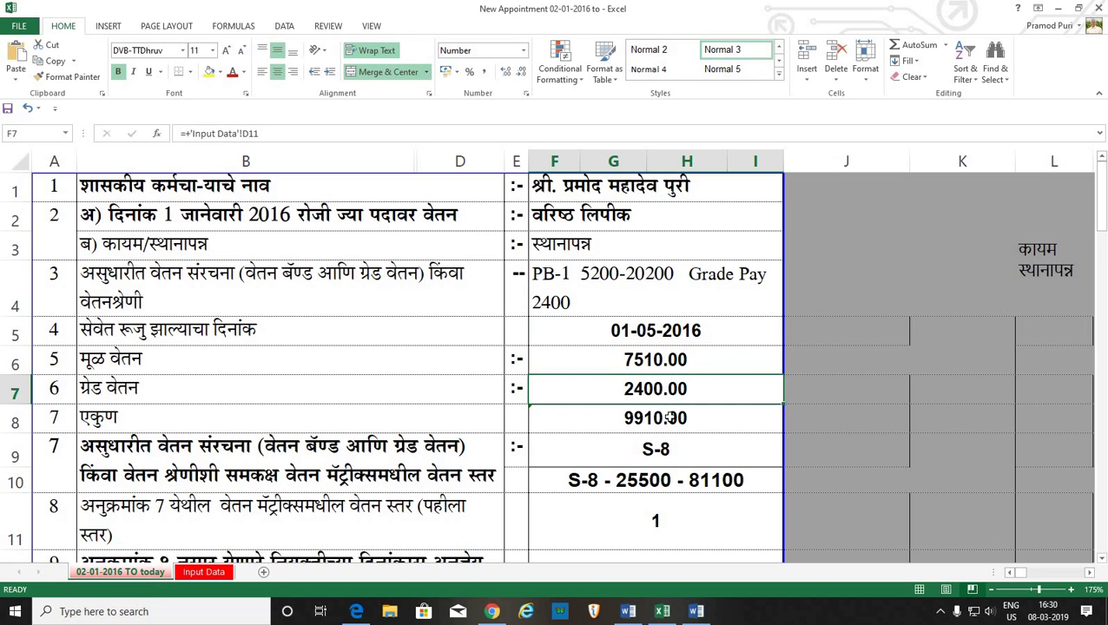
{"action": "left_click", "coordinate": [669, 418]}
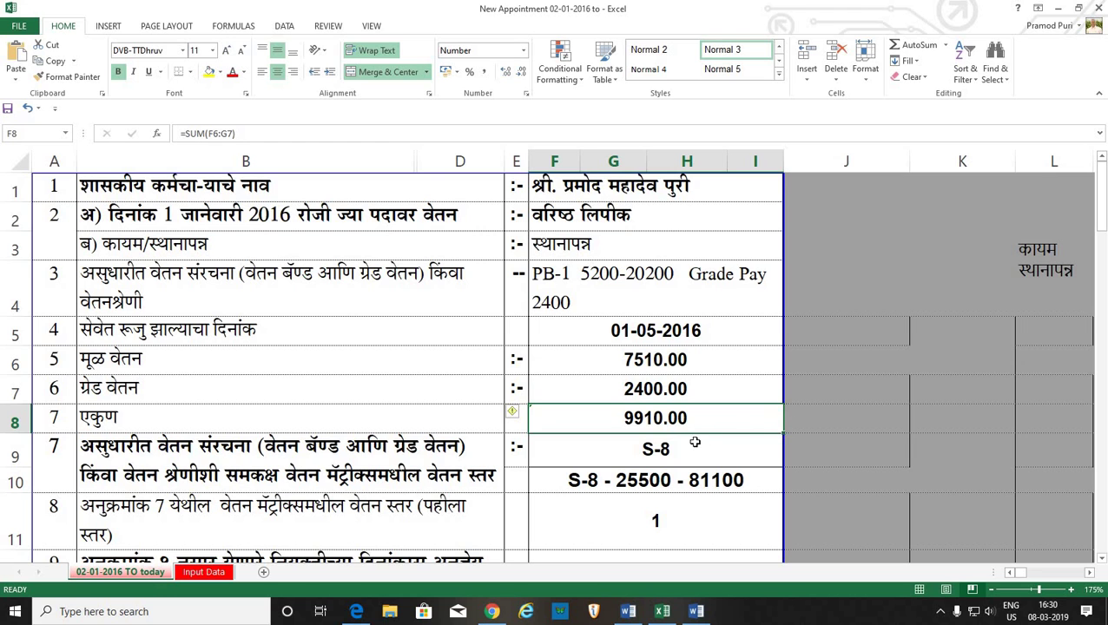
{"action": "left_click", "coordinate": [695, 443]}
{"action": "scroll", "coordinate": [473, 424], "scroll_direction": "down", "scroll_amount": 1}
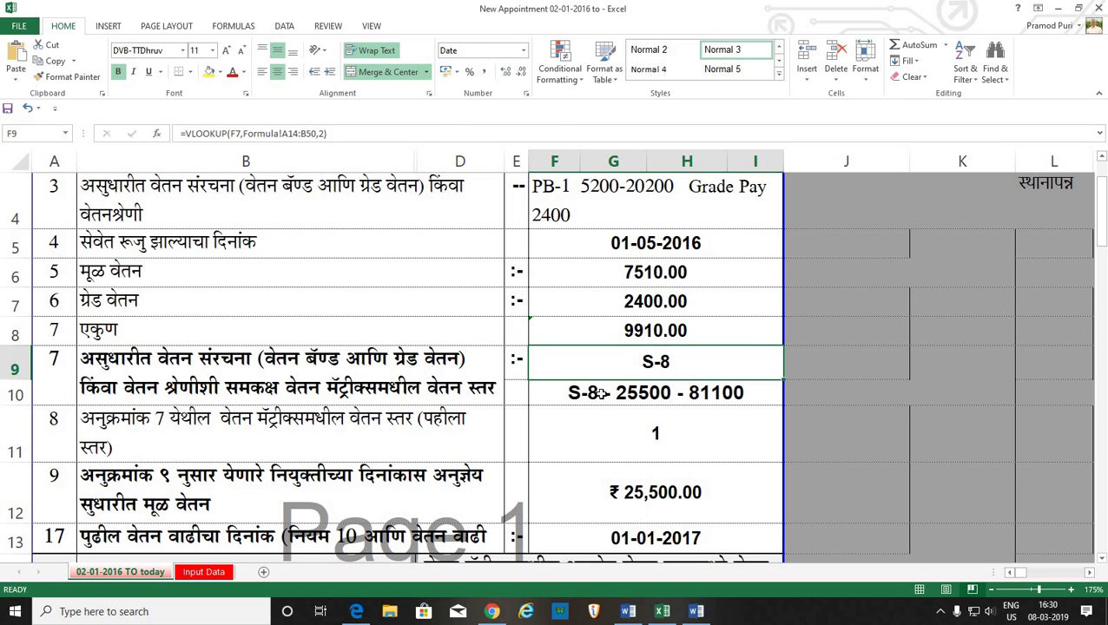
{"action": "left_click", "coordinate": [601, 393]}
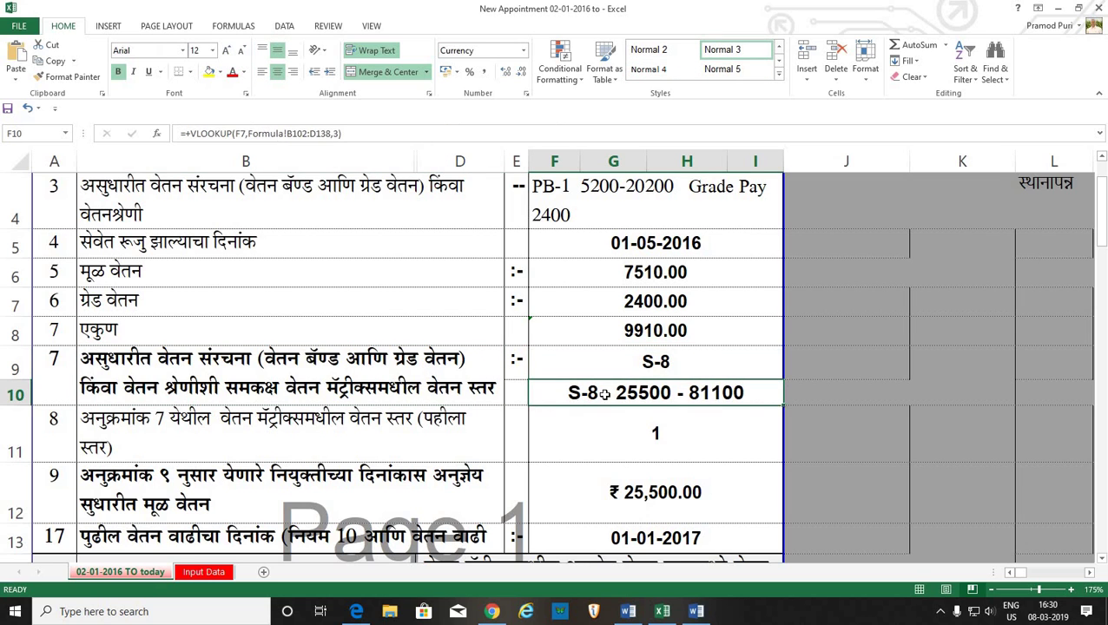
{"action": "left_click", "coordinate": [242, 425]}
{"action": "left_click", "coordinate": [656, 426]}
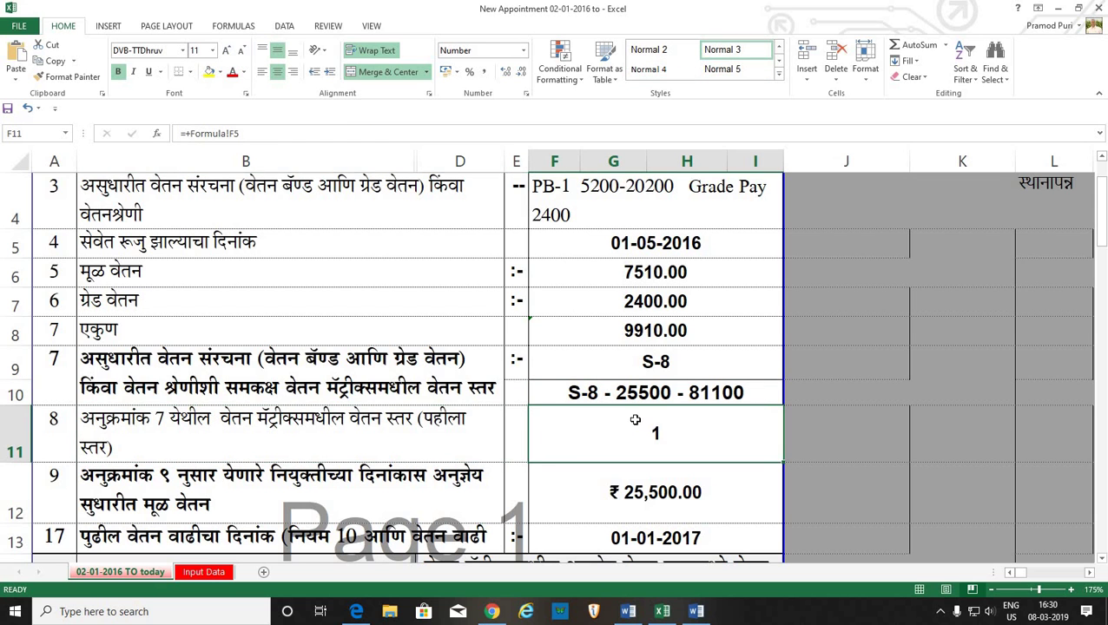
{"action": "scroll", "coordinate": [656, 426], "scroll_direction": "down", "scroll_amount": 1}
{"action": "left_click", "coordinate": [144, 380]}
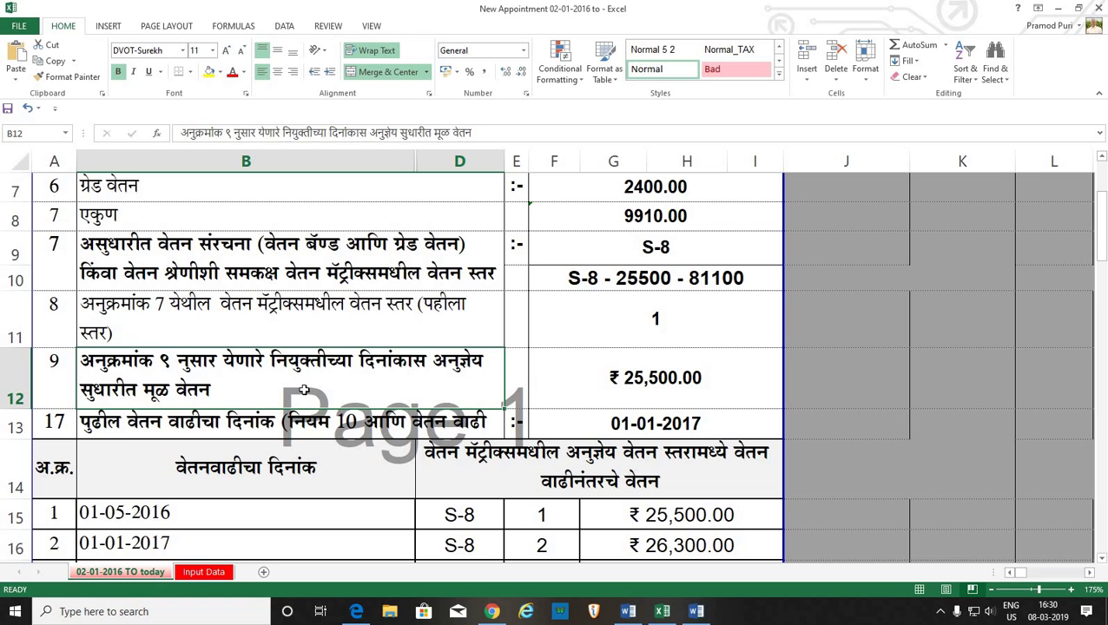
{"action": "left_click", "coordinate": [649, 387]}
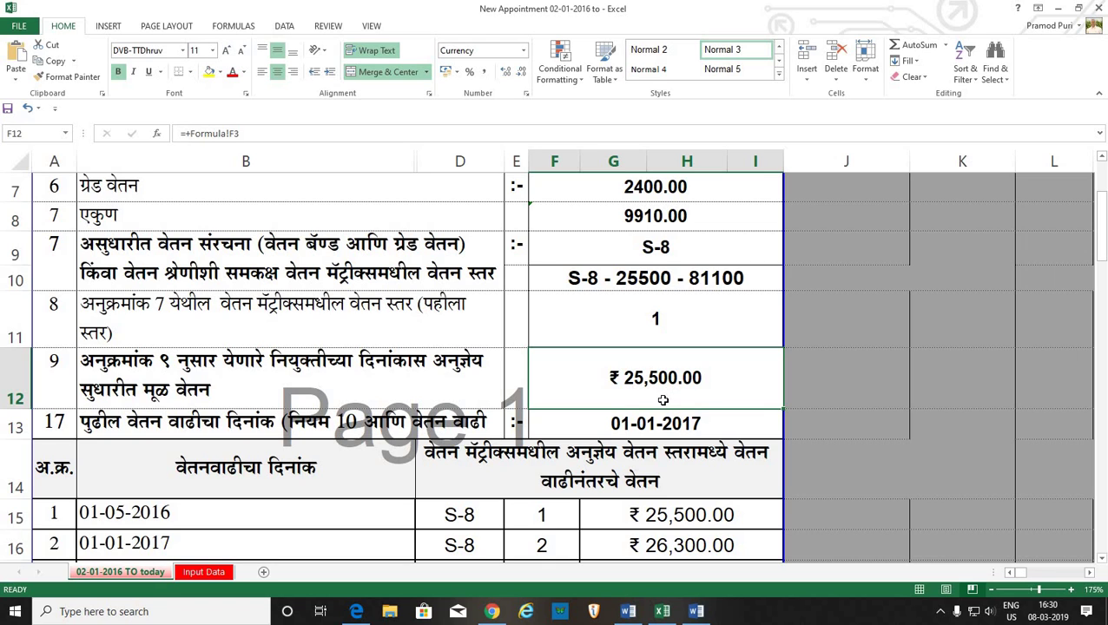
- Review the available next increment dates in F13 and compare them with the date of joining service in F5
{"action": "left_click", "coordinate": [670, 424]}
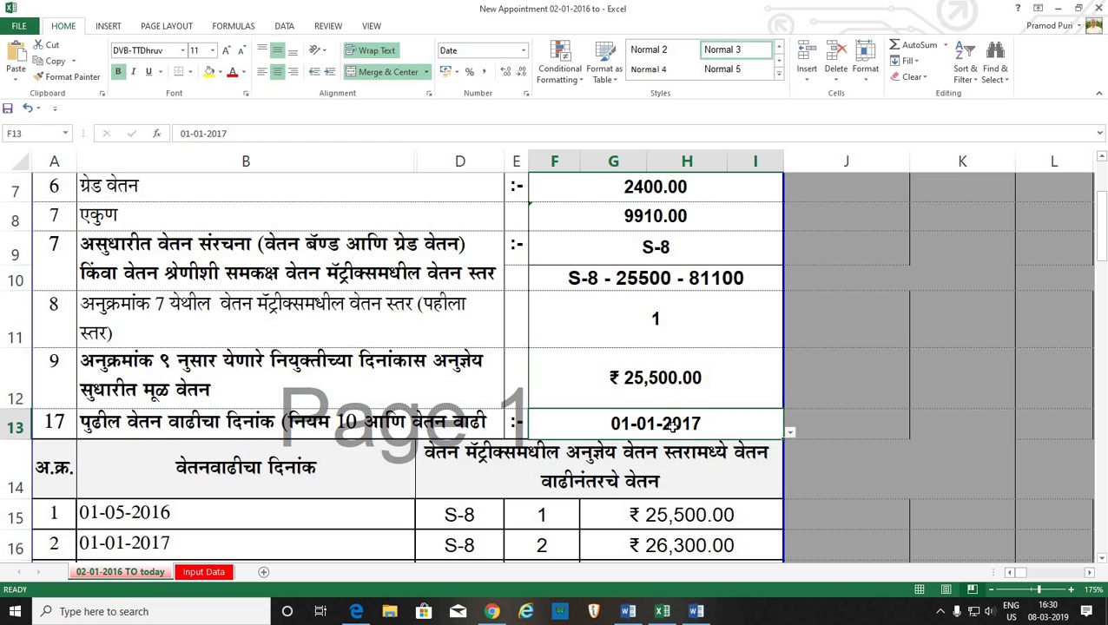
{"action": "left_click", "coordinate": [787, 431]}
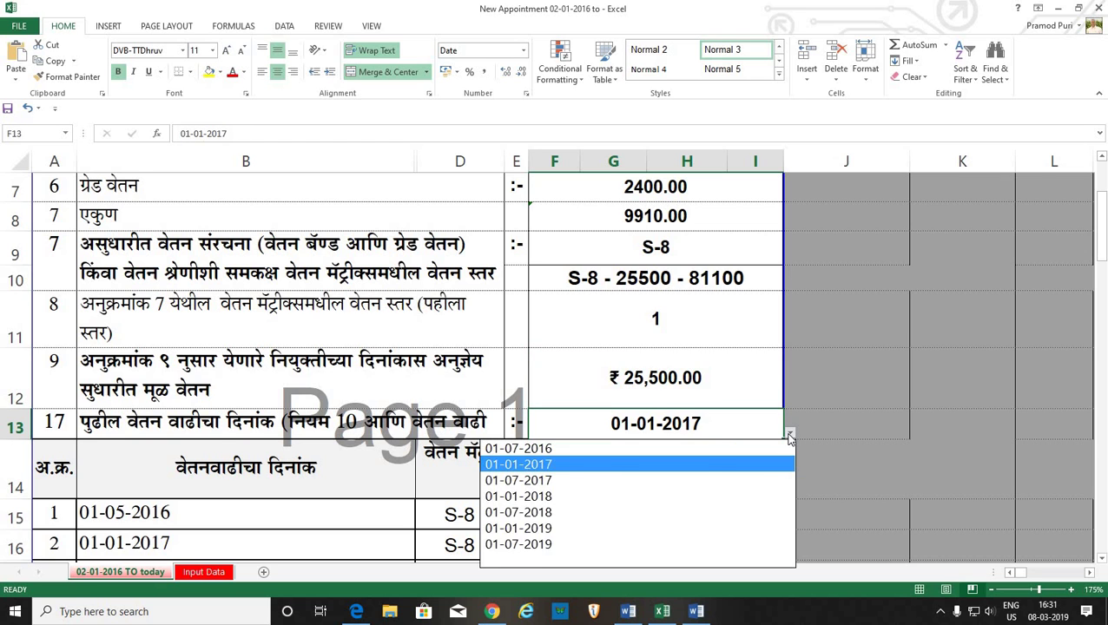
{"action": "left_click", "coordinate": [757, 428]}
{"action": "scroll", "coordinate": [721, 422], "scroll_direction": "up", "scroll_amount": 1}
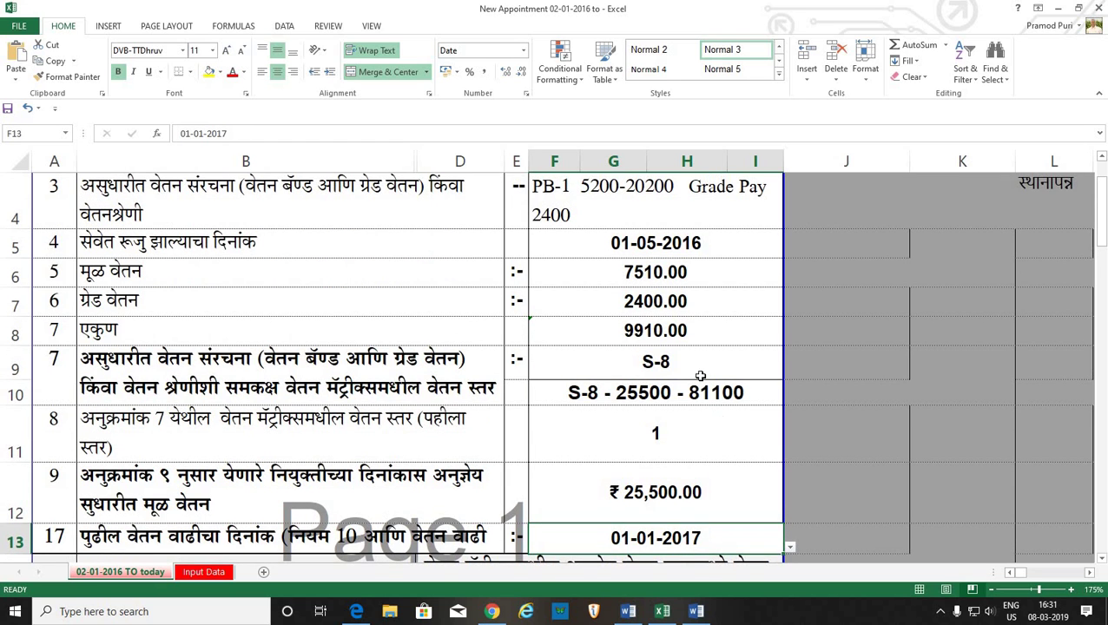
{"action": "left_click", "coordinate": [657, 247]}
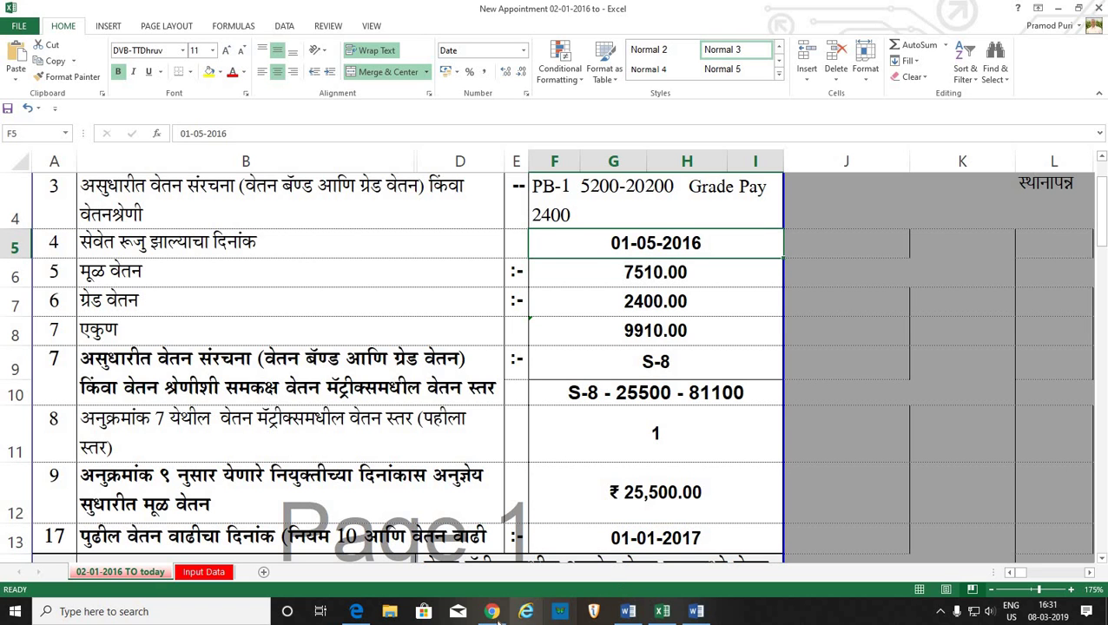
- Switch to the Seventh Pay gazette PDF in Edge and read rule 10(2) on increment dates, highlighting the appointment period text
{"action": "left_click", "coordinate": [356, 611]}
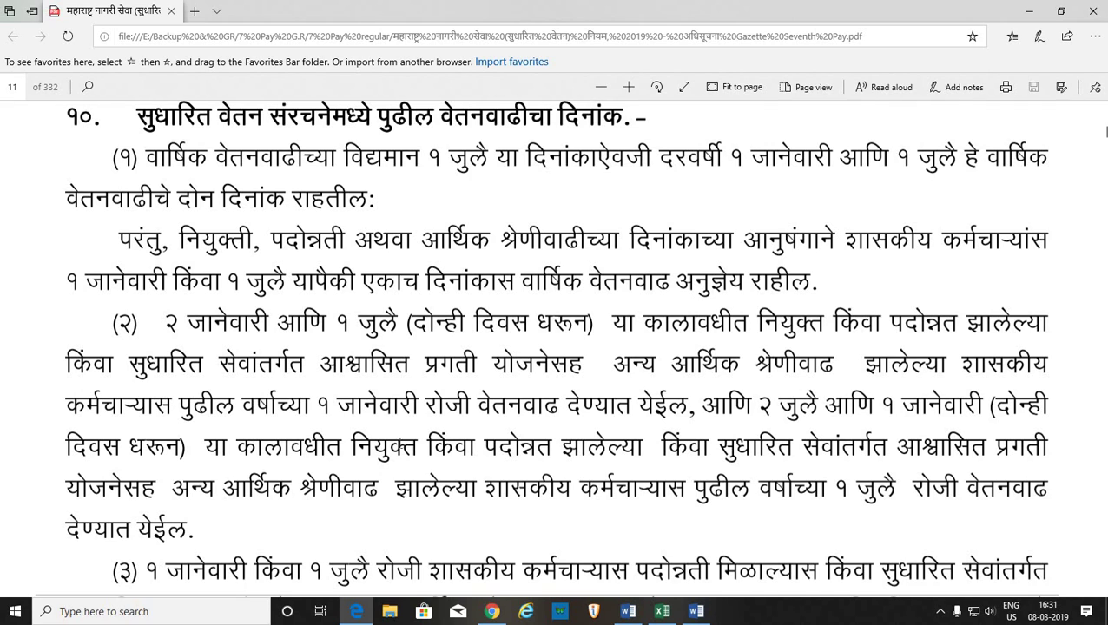
{"action": "left_click_drag", "start_coordinate": [758, 401], "coordinate": [900, 495]}
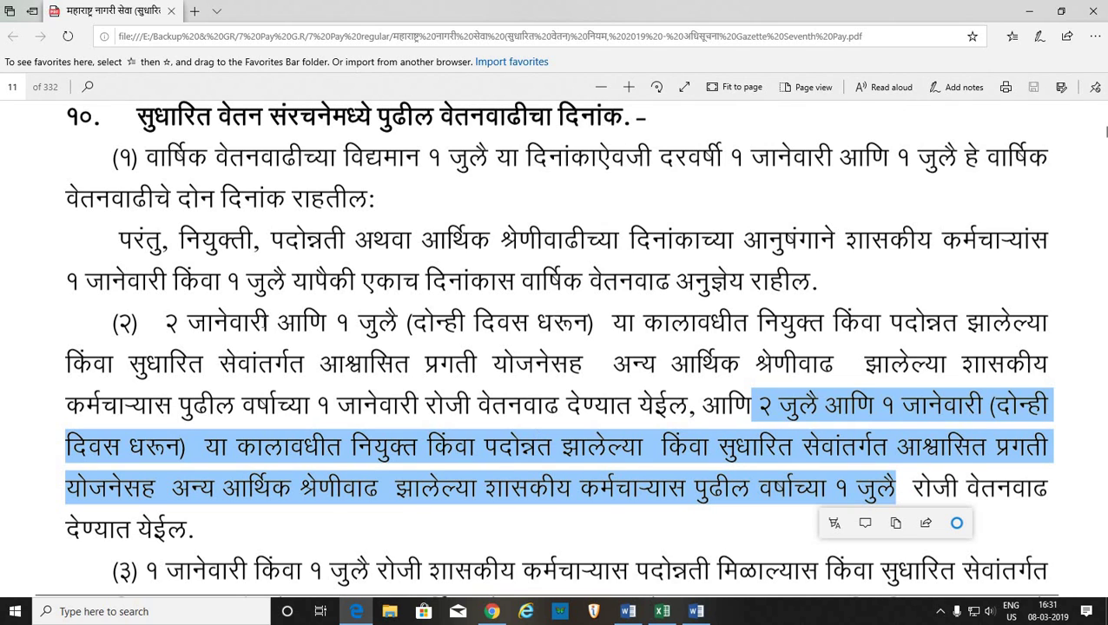
{"action": "left_click_drag", "start_coordinate": [163, 323], "coordinate": [908, 481]}
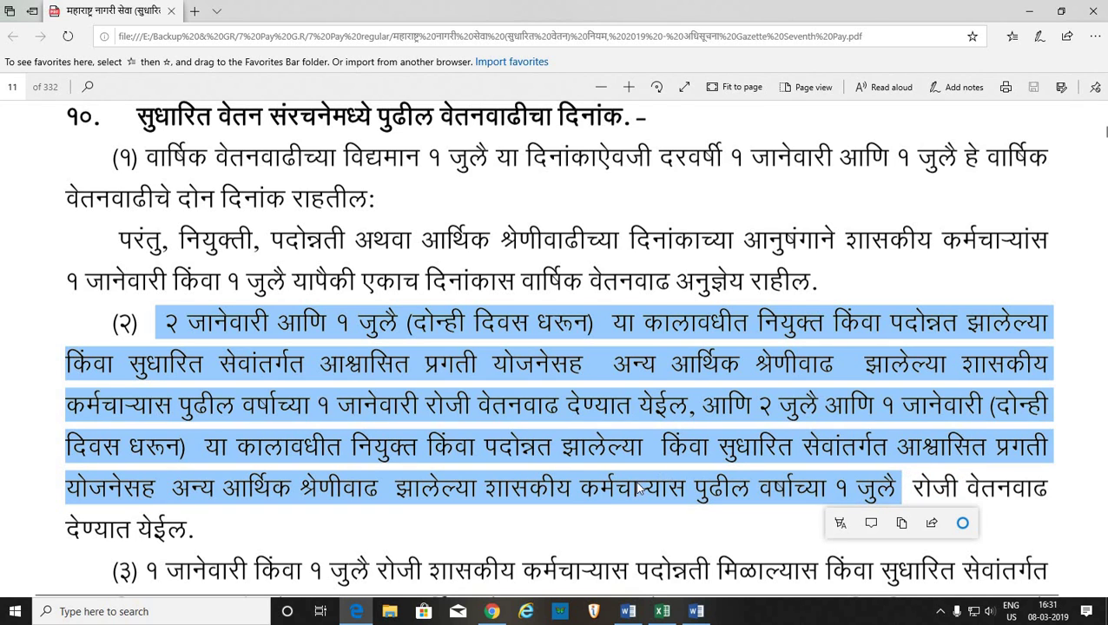
{"action": "left_click", "coordinate": [593, 521]}
{"action": "scroll", "coordinate": [577, 504], "scroll_direction": "down", "scroll_amount": 1}
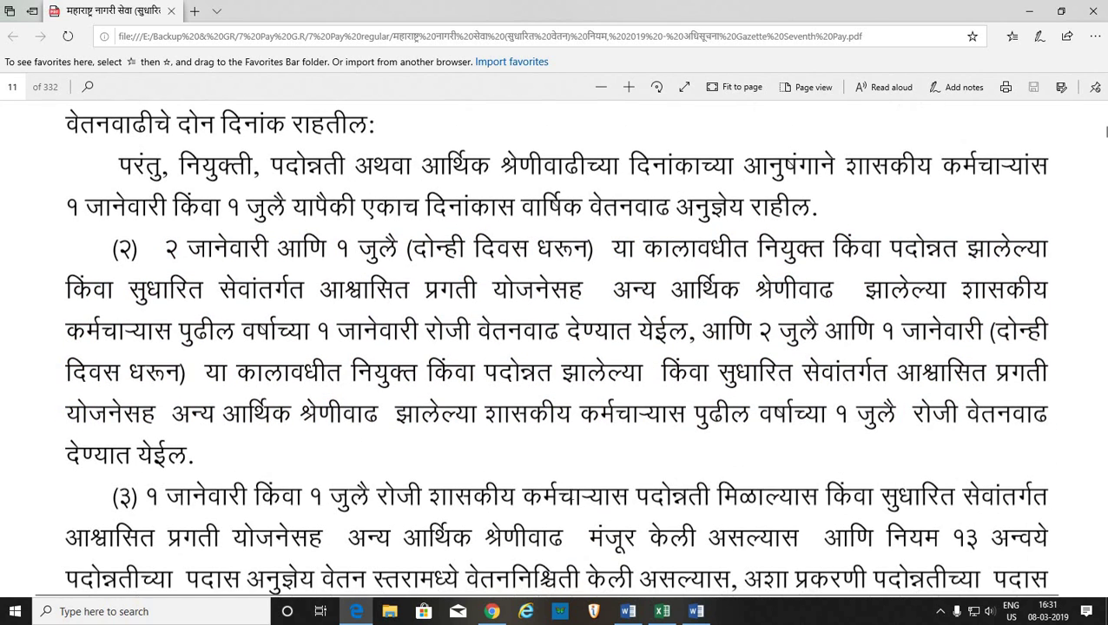
{"action": "left_click", "coordinate": [492, 611]}
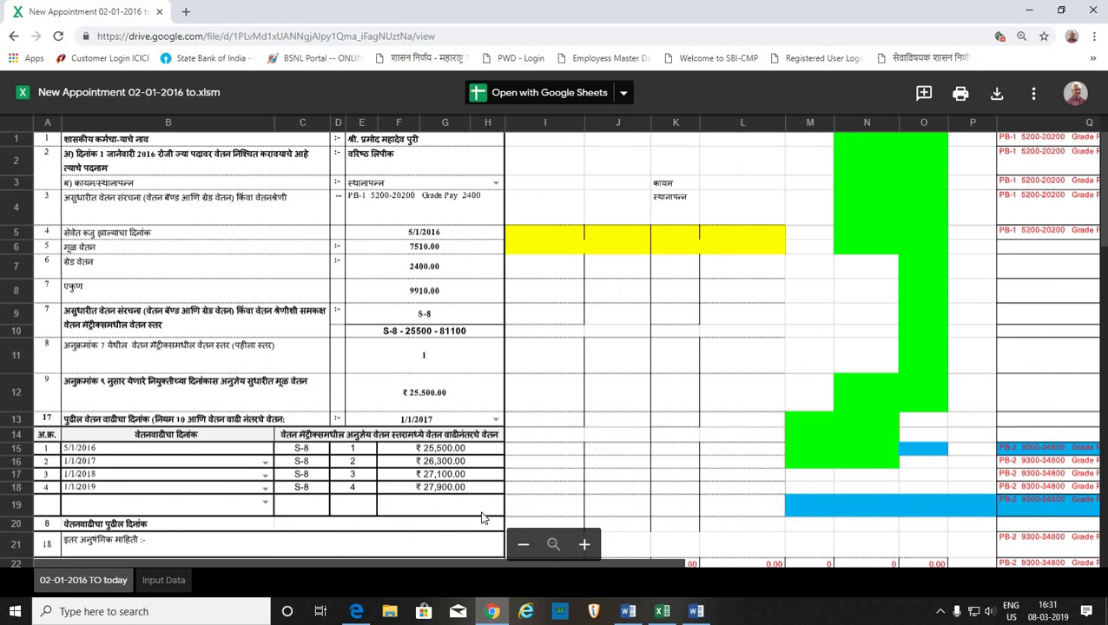
- Switch back to Excel, recheck the joining date in F5 and select 01-01-2017 as the next increment date in F13
{"action": "left_click", "coordinate": [665, 613]}
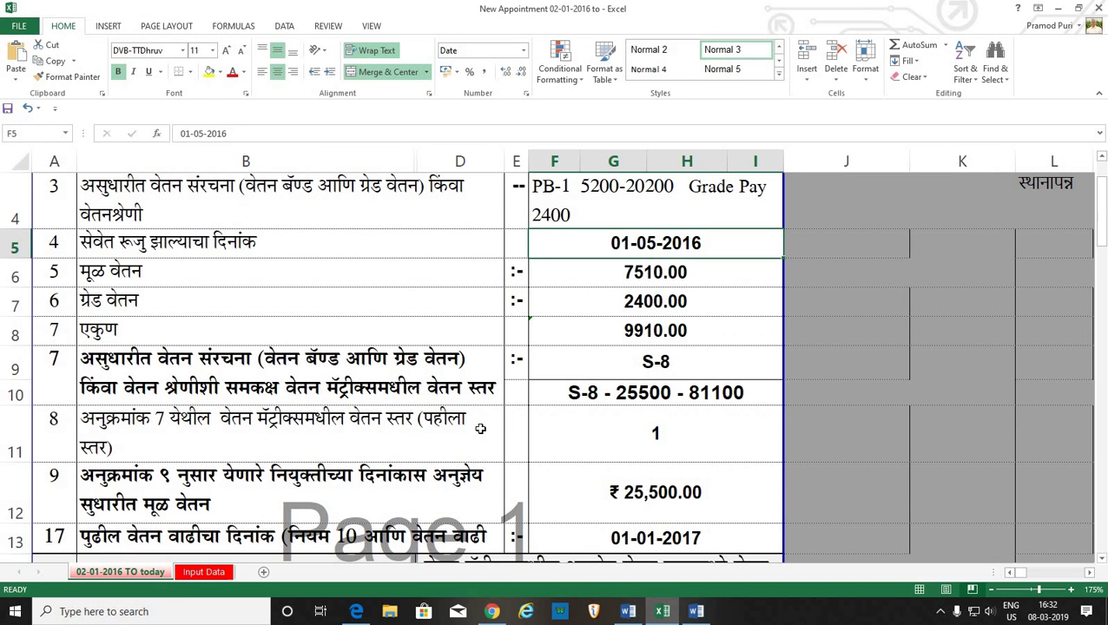
{"action": "left_click", "coordinate": [643, 403]}
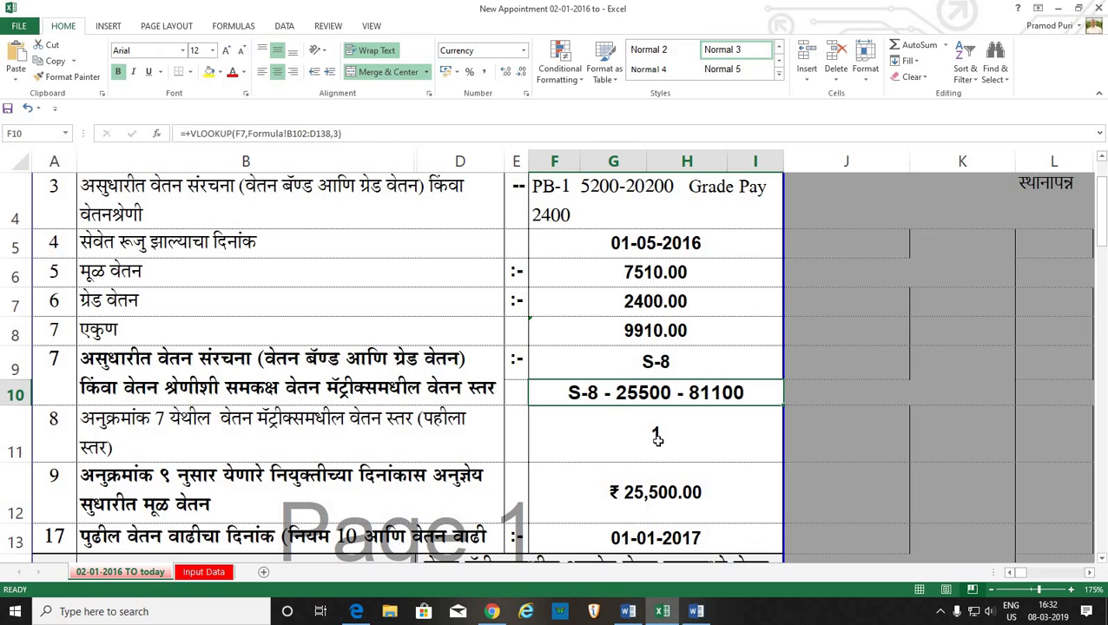
{"action": "left_click", "coordinate": [671, 244]}
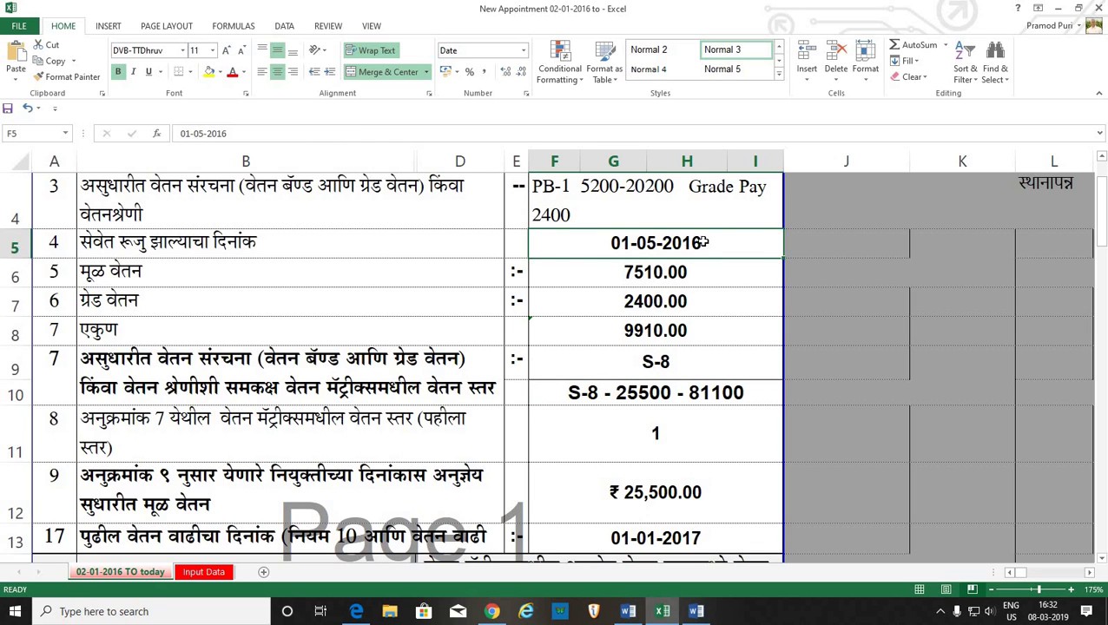
{"action": "left_click", "coordinate": [694, 539]}
{"action": "scroll", "coordinate": [768, 543], "scroll_direction": "down", "scroll_amount": 1}
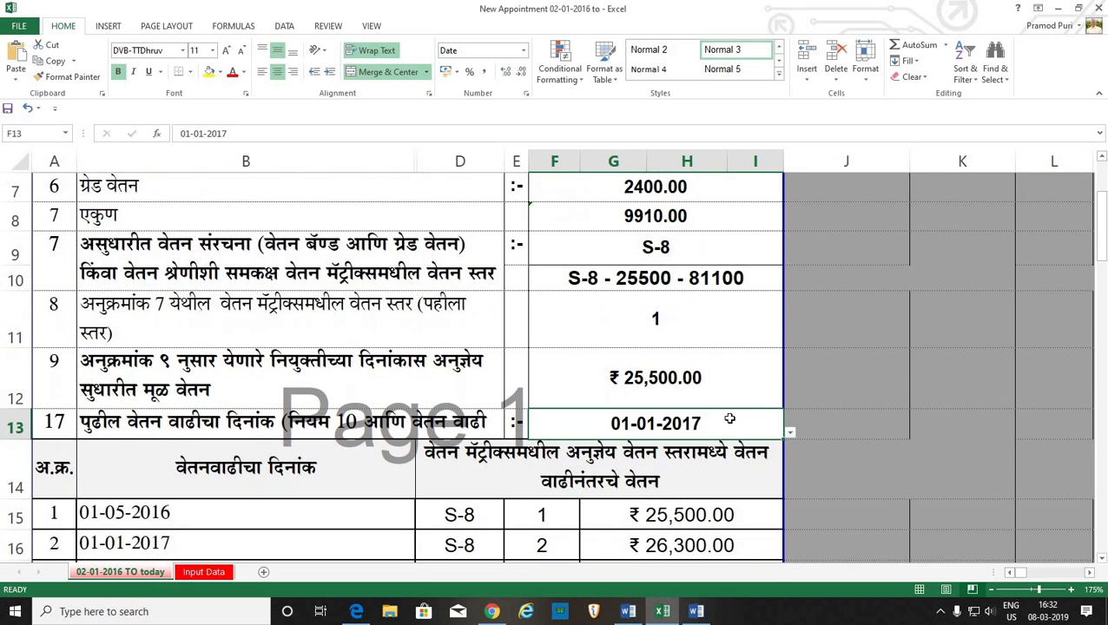
{"action": "left_click", "coordinate": [791, 433]}
{"action": "left_click", "coordinate": [608, 462]}
{"action": "scroll", "coordinate": [636, 423], "scroll_direction": "down", "scroll_amount": 2}
{"action": "scroll", "coordinate": [507, 374], "scroll_direction": "up", "scroll_amount": 1}
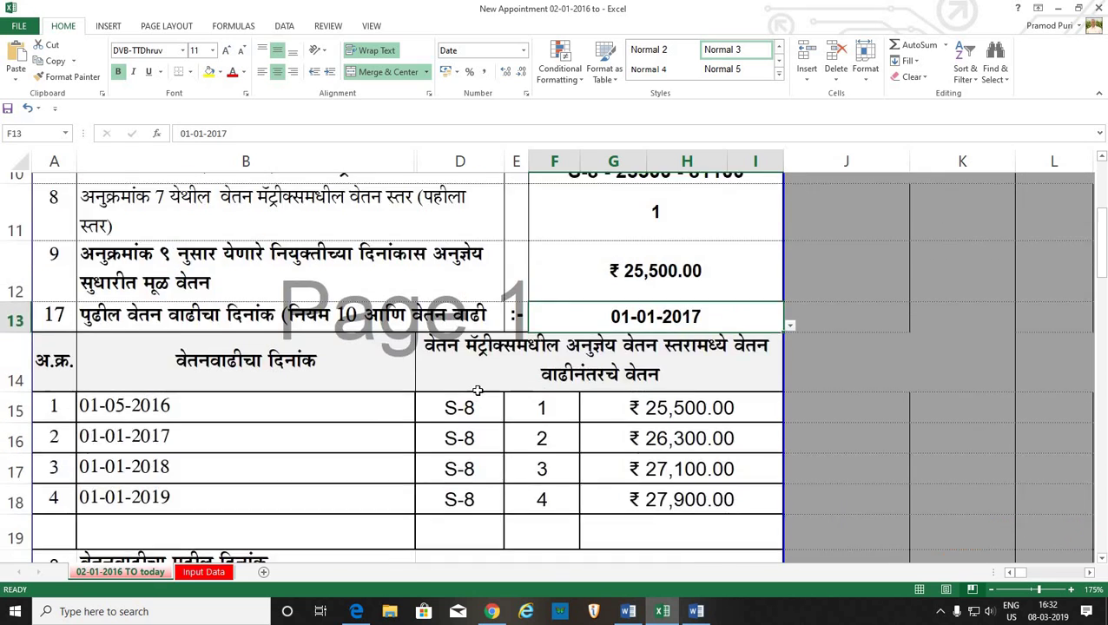
- Examine the increment date, pay level, stage and pay amount in rows 15 and 16 of the increment table
{"action": "left_click", "coordinate": [152, 421]}
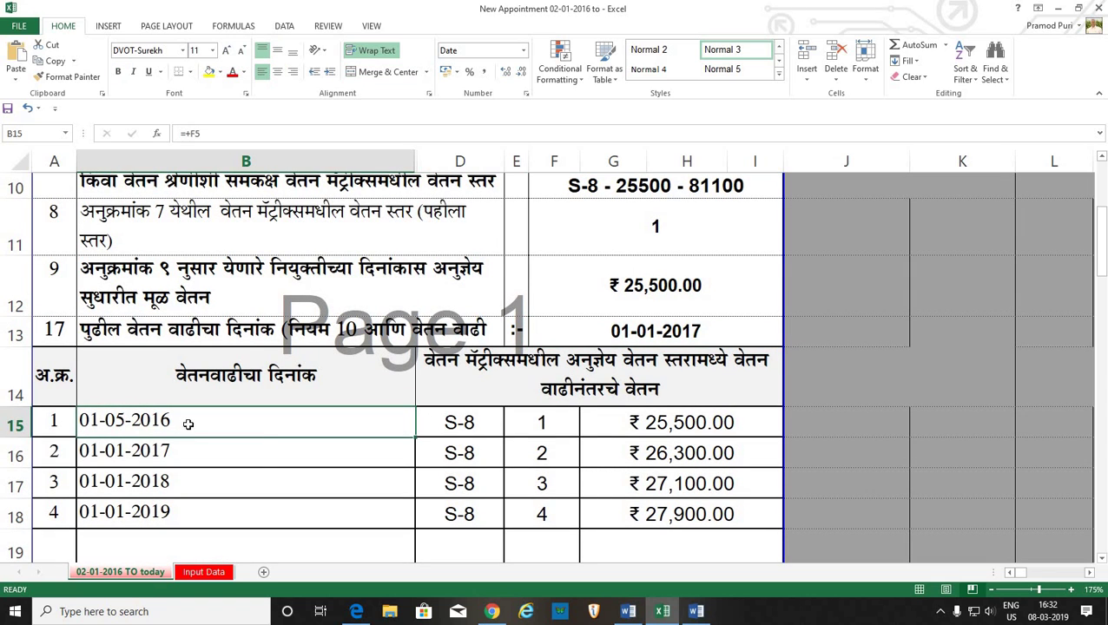
{"action": "key", "text": "Right"}
{"action": "key", "text": "Right"}
{"action": "key", "text": "Right"}
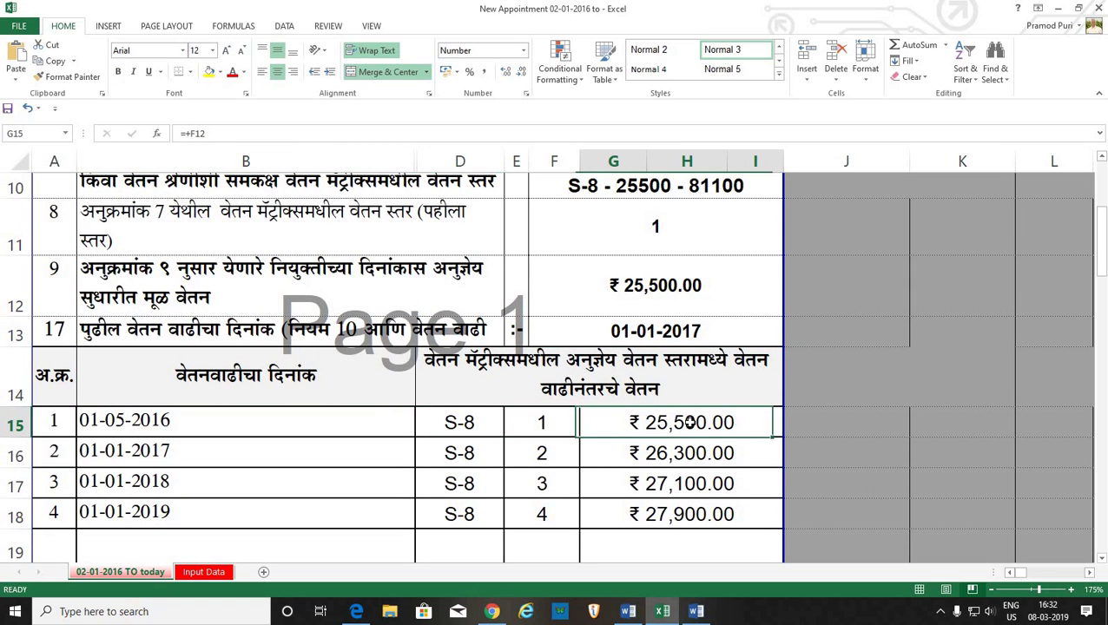
{"action": "left_click", "coordinate": [121, 454]}
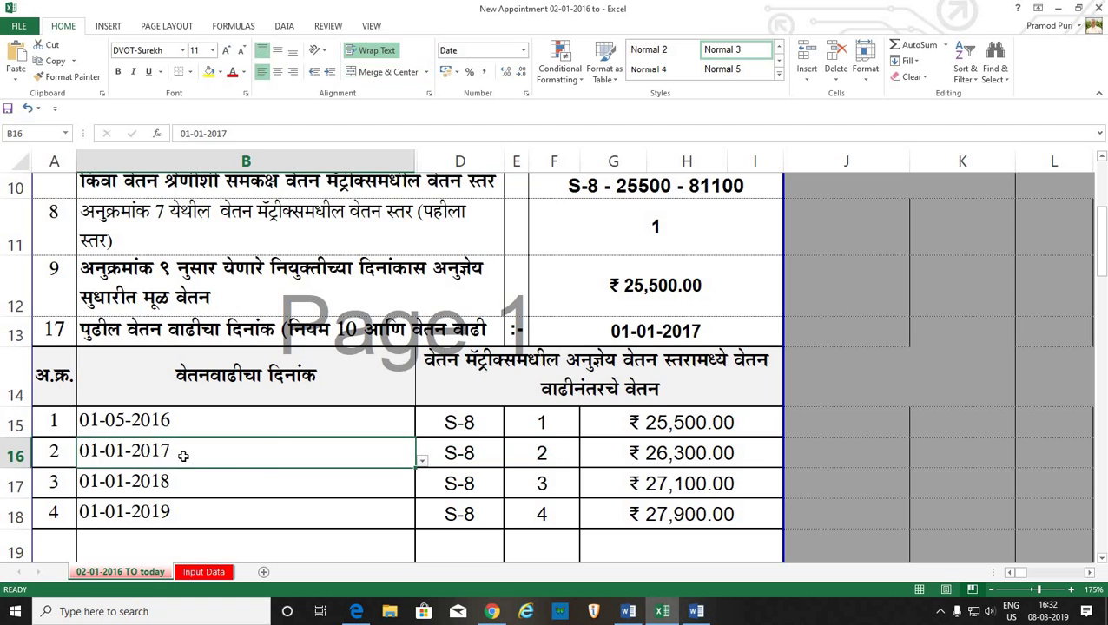
{"action": "key", "text": "Right"}
{"action": "key", "text": "Right"}
{"action": "key", "text": "Right"}
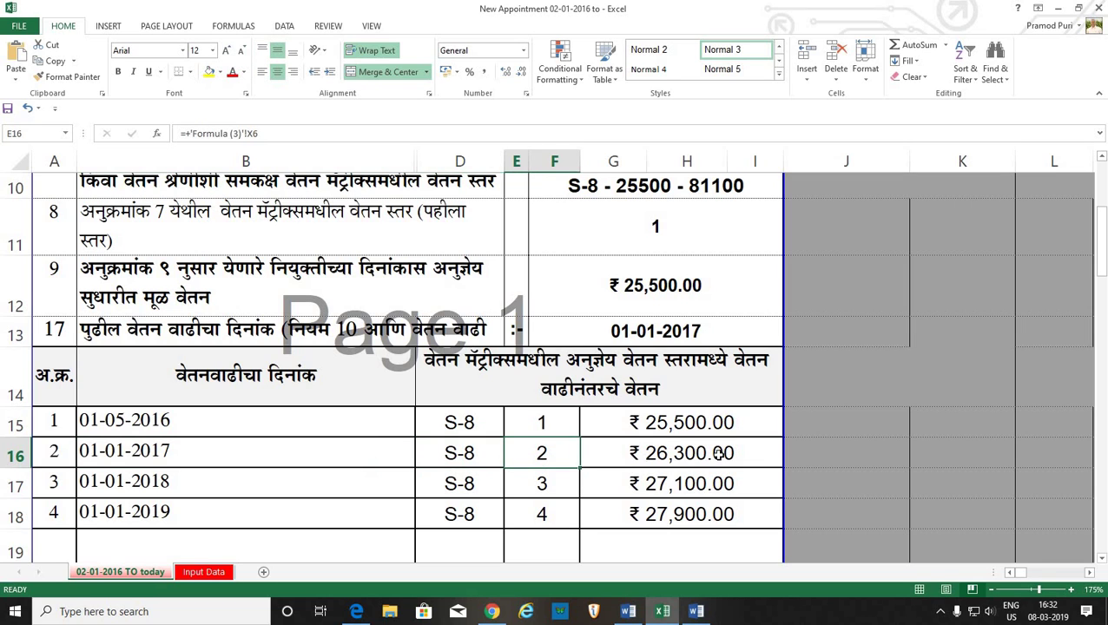
- Examine the increment date, pay level, stage and pay amount in rows 17 and 18 of the increment table
{"action": "left_click", "coordinate": [128, 488]}
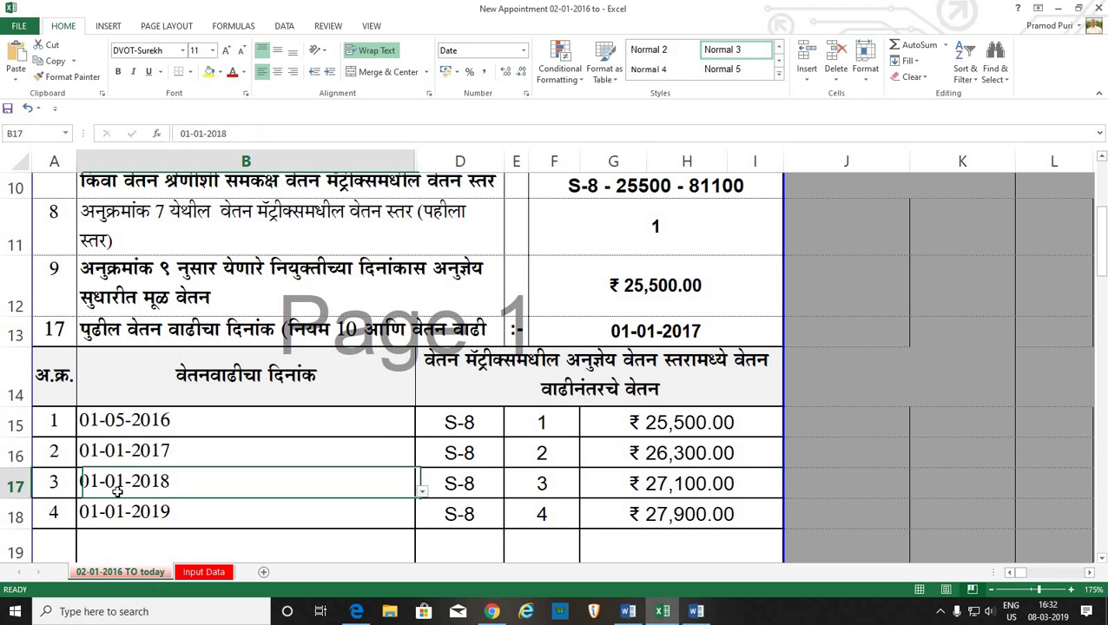
{"action": "left_click", "coordinate": [480, 489]}
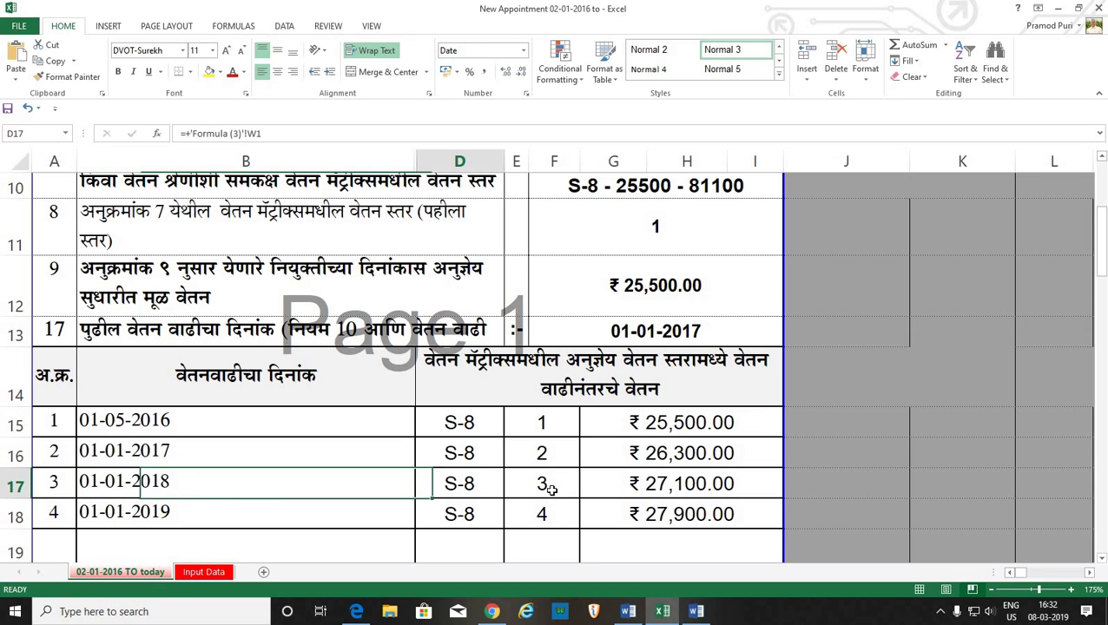
{"action": "left_click", "coordinate": [723, 485]}
{"action": "left_click", "coordinate": [131, 516]}
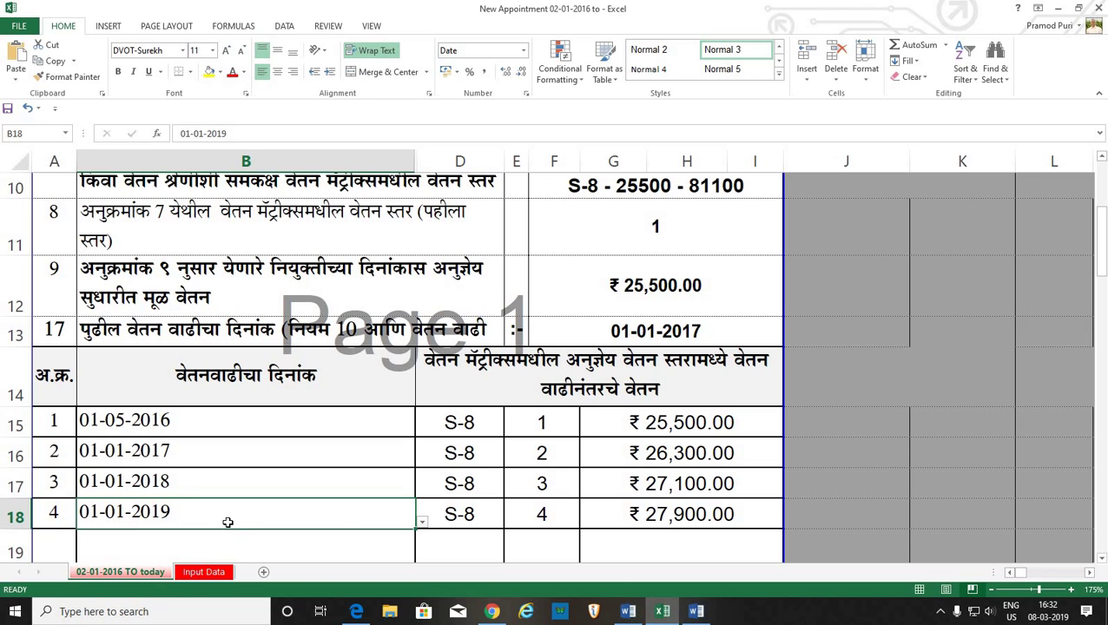
{"action": "left_click", "coordinate": [483, 515]}
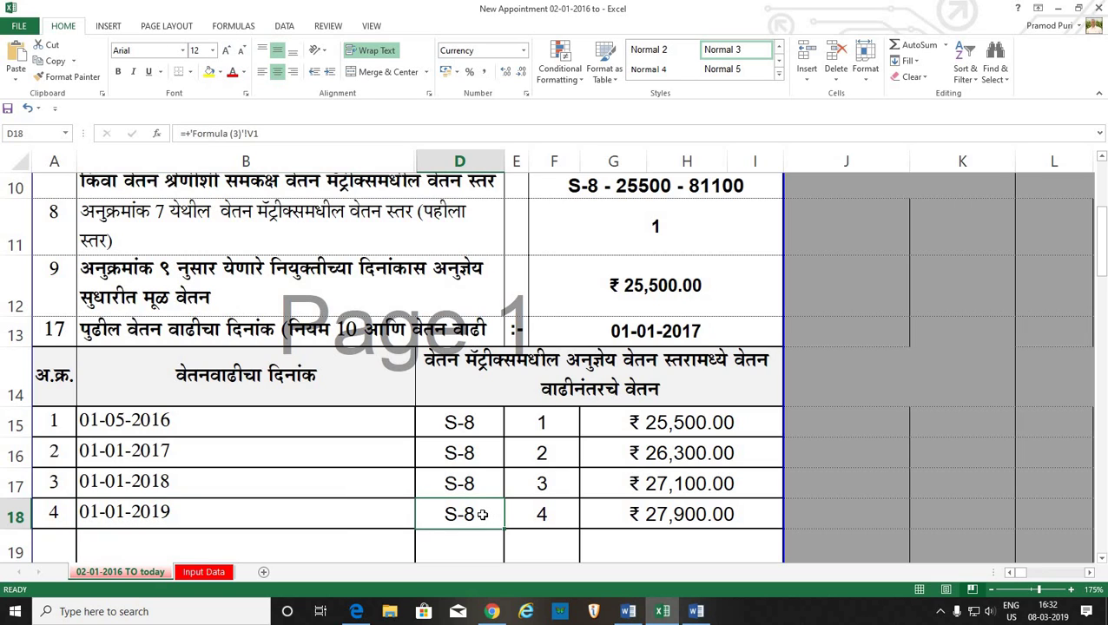
{"action": "left_click", "coordinate": [547, 513]}
{"action": "left_click", "coordinate": [732, 514]}
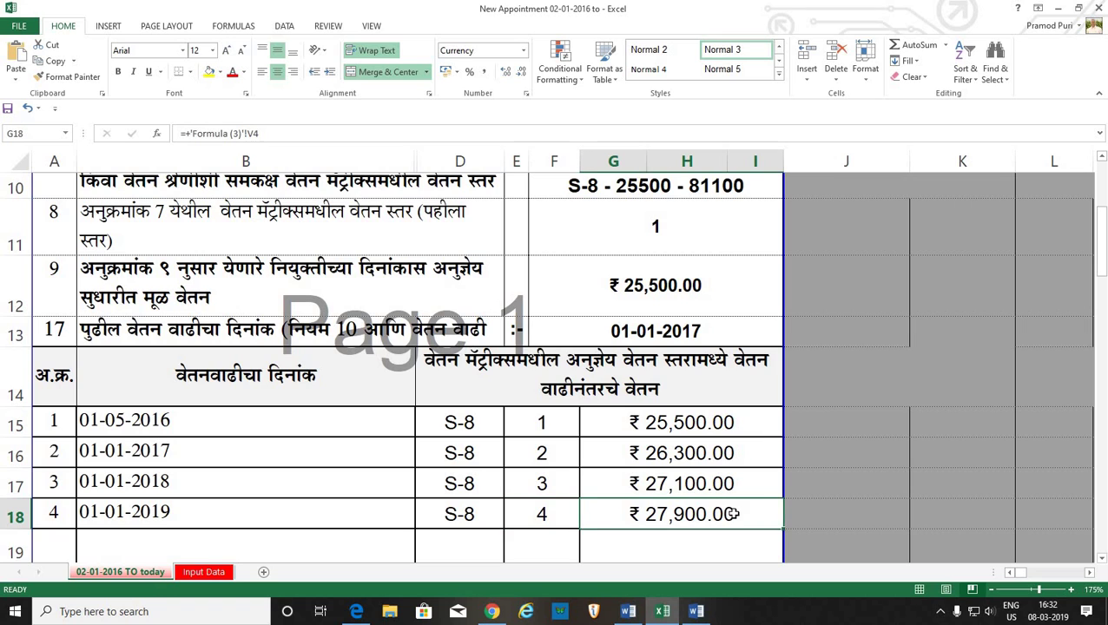
- Change the joining date in F5 to 12-09-2017
{"action": "scroll", "coordinate": [732, 514], "scroll_direction": "up", "scroll_amount": 2}
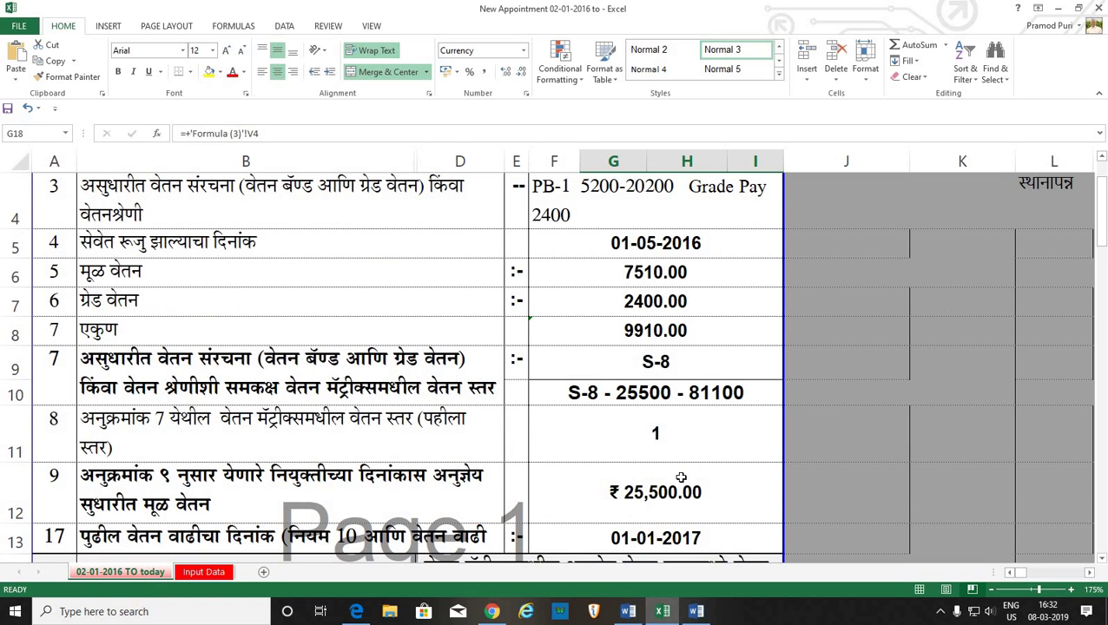
{"action": "double_click", "coordinate": [657, 243]}
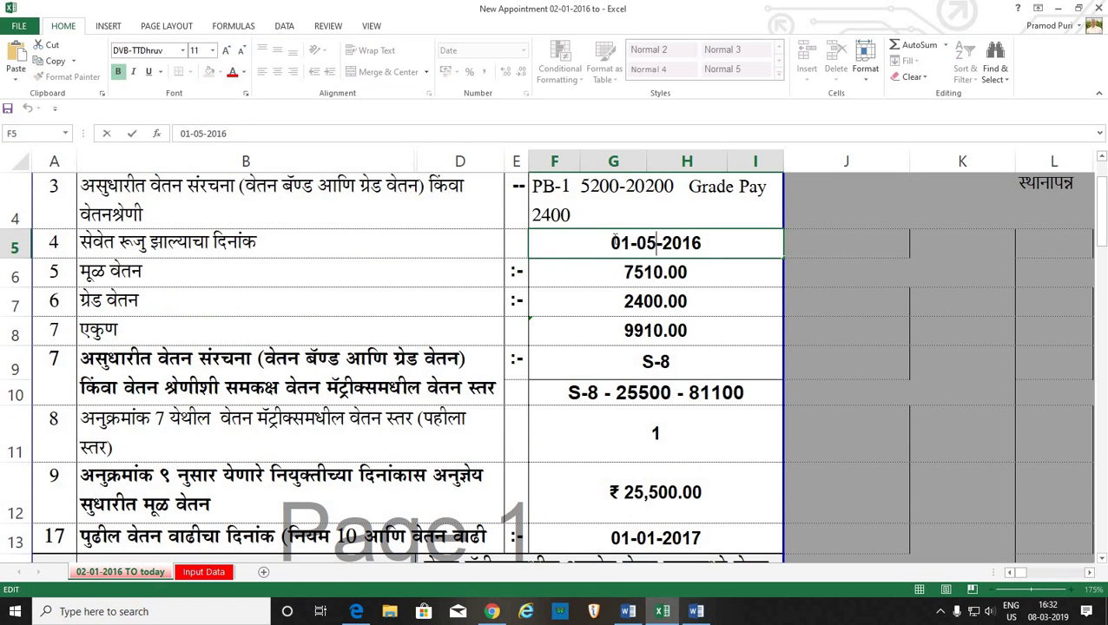
{"action": "left_click_drag", "start_coordinate": [659, 243], "coordinate": [610, 243]}
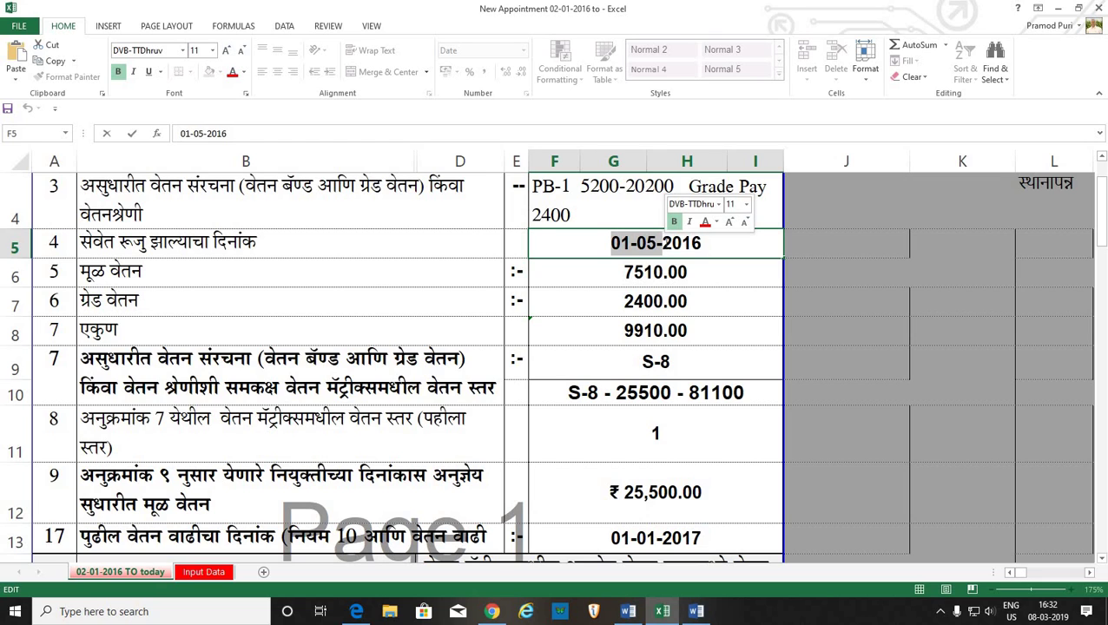
{"action": "type", "text": "12"}
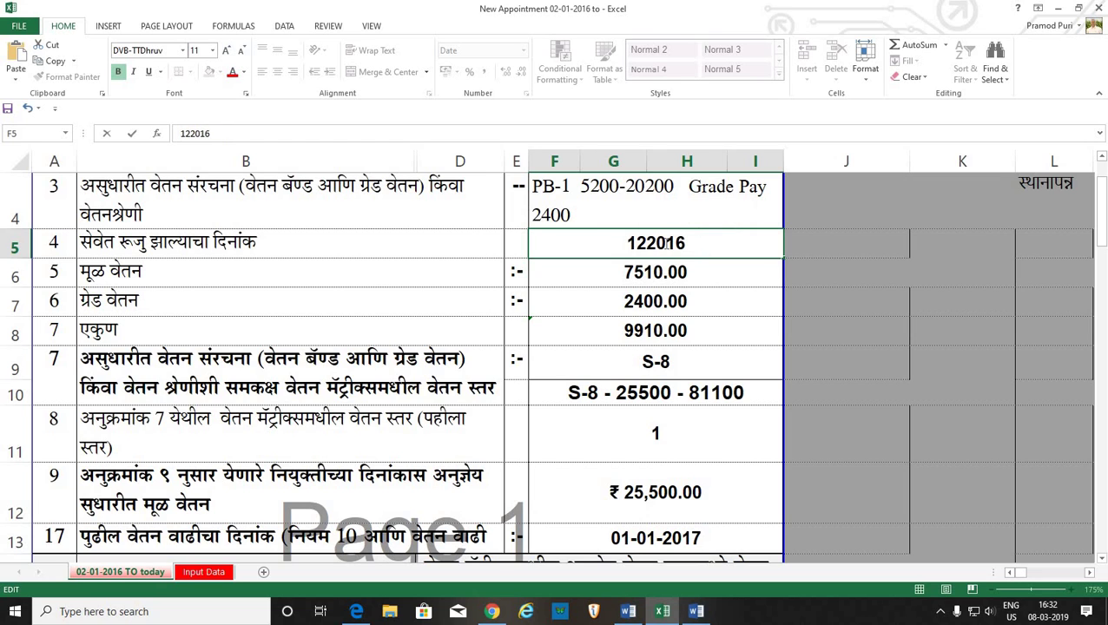
{"action": "type", "text": "-"}
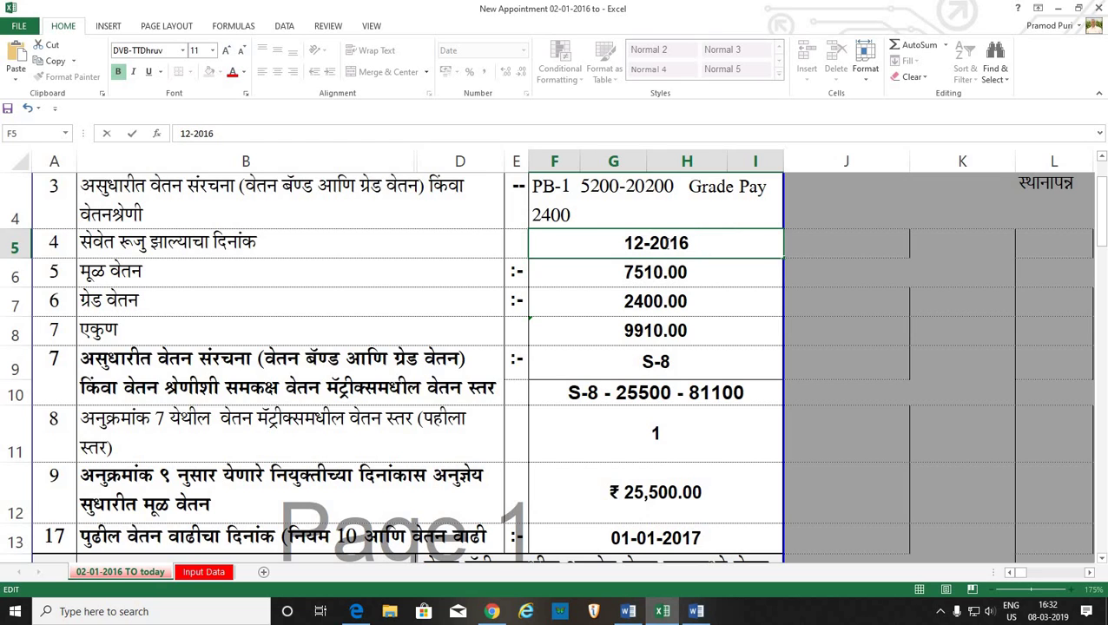
{"action": "type", "text": "3"}
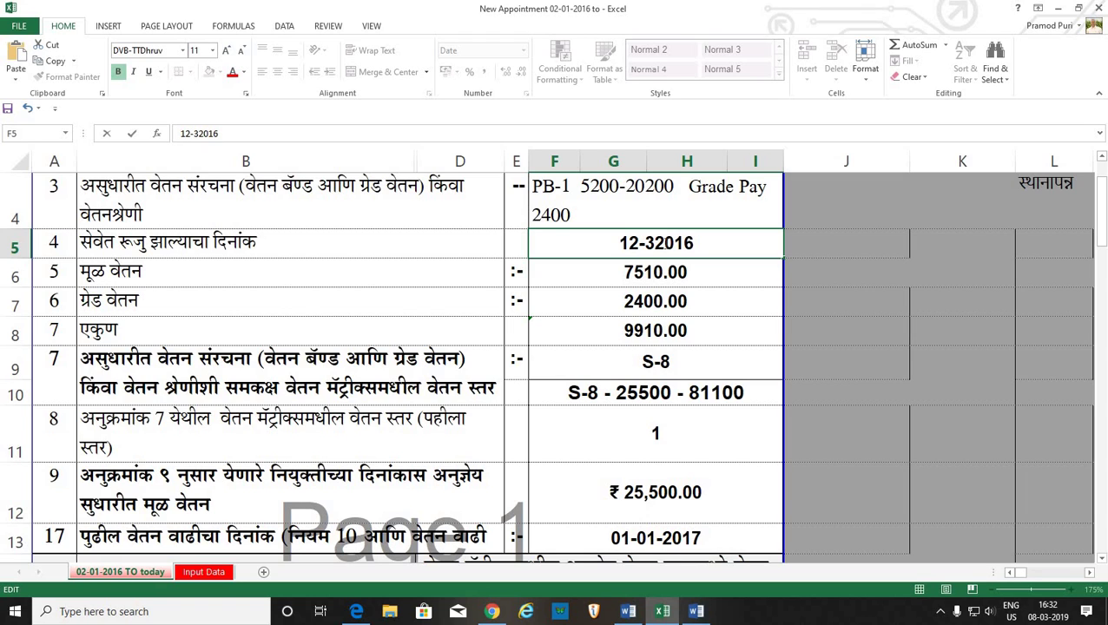
{"action": "key", "text": "BackSpace"}
{"action": "type", "text": "9-"}
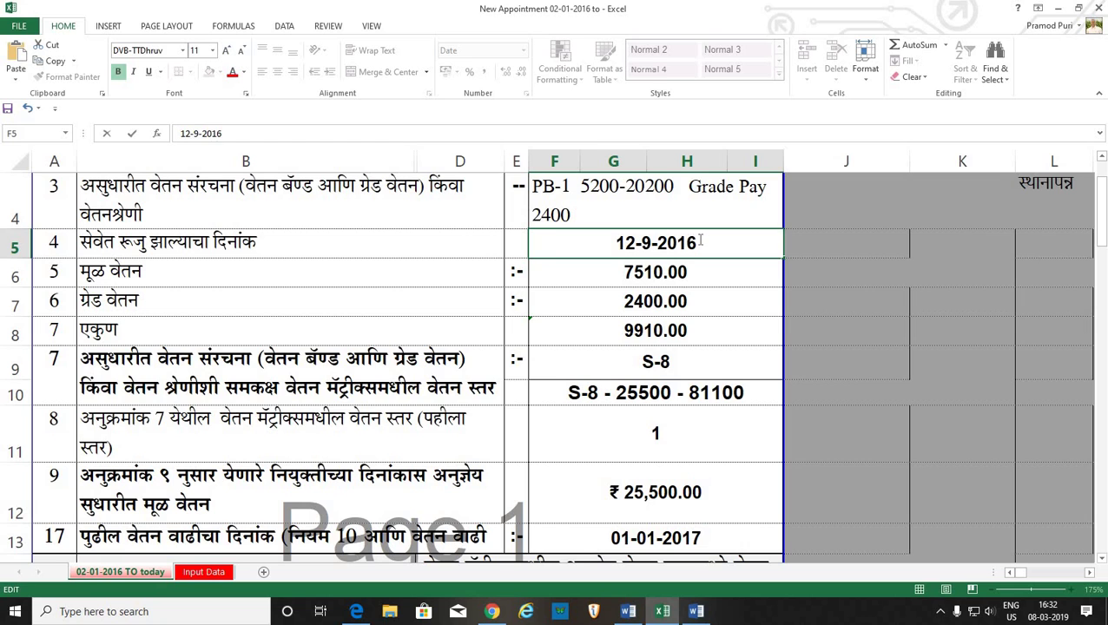
{"action": "left_click_drag", "start_coordinate": [700, 243], "coordinate": [685, 244]}
{"action": "type", "text": "7"}
{"action": "left_click", "coordinate": [633, 302]}
{"action": "left_click", "coordinate": [636, 243]}
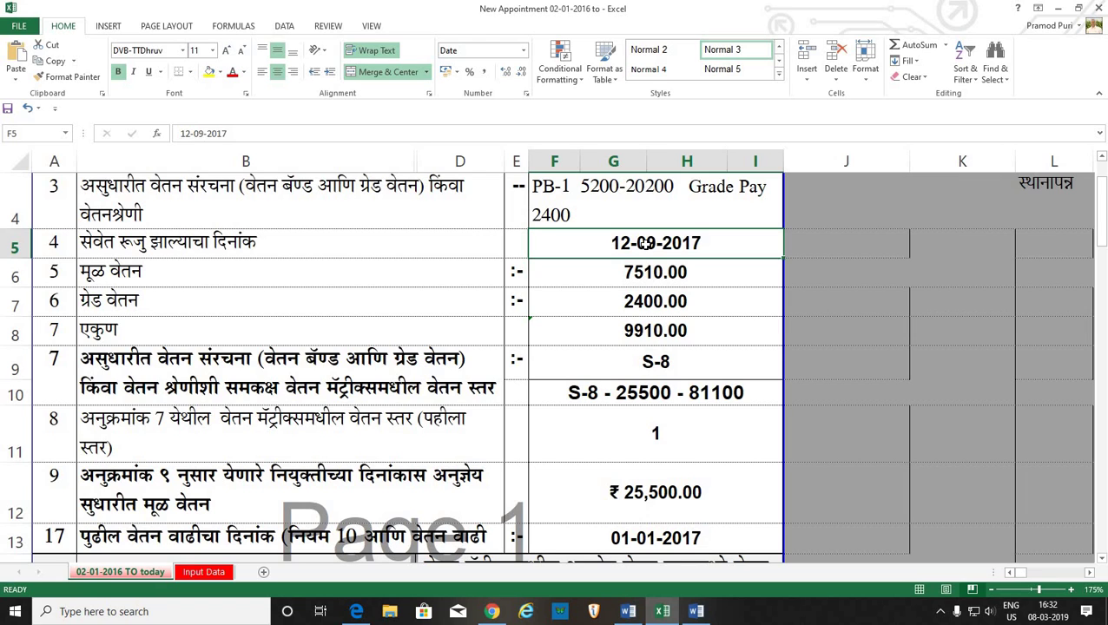
{"action": "left_click", "coordinate": [633, 273]}
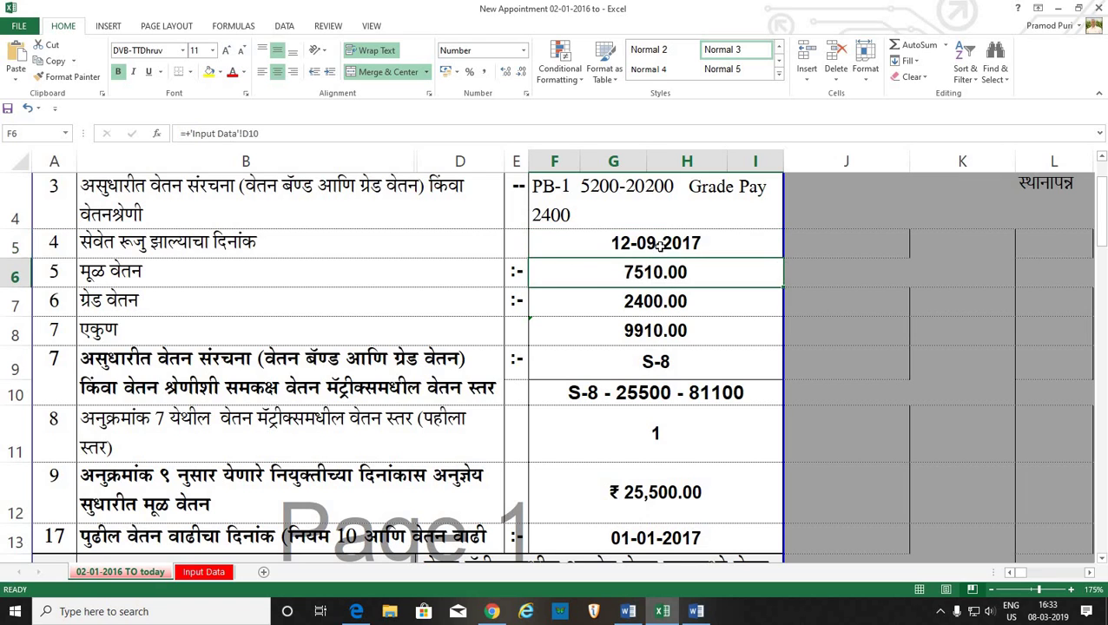
{"action": "left_click", "coordinate": [659, 245]}
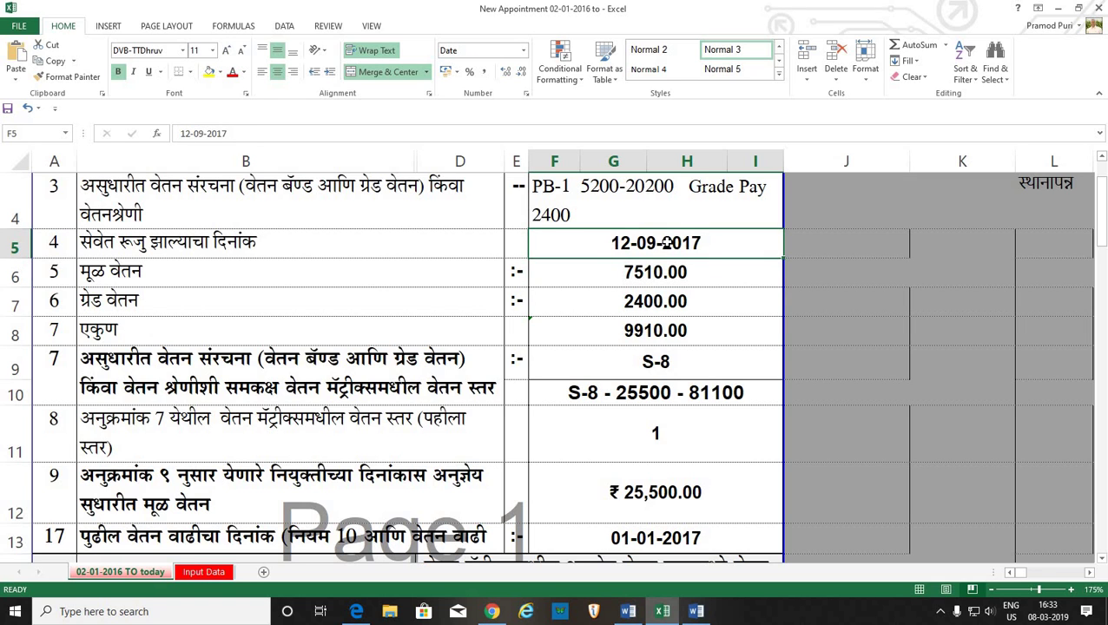
- Choose 01-07-2018 as the next increment date in F13
{"action": "scroll", "coordinate": [677, 382], "scroll_direction": "down", "scroll_amount": 2}
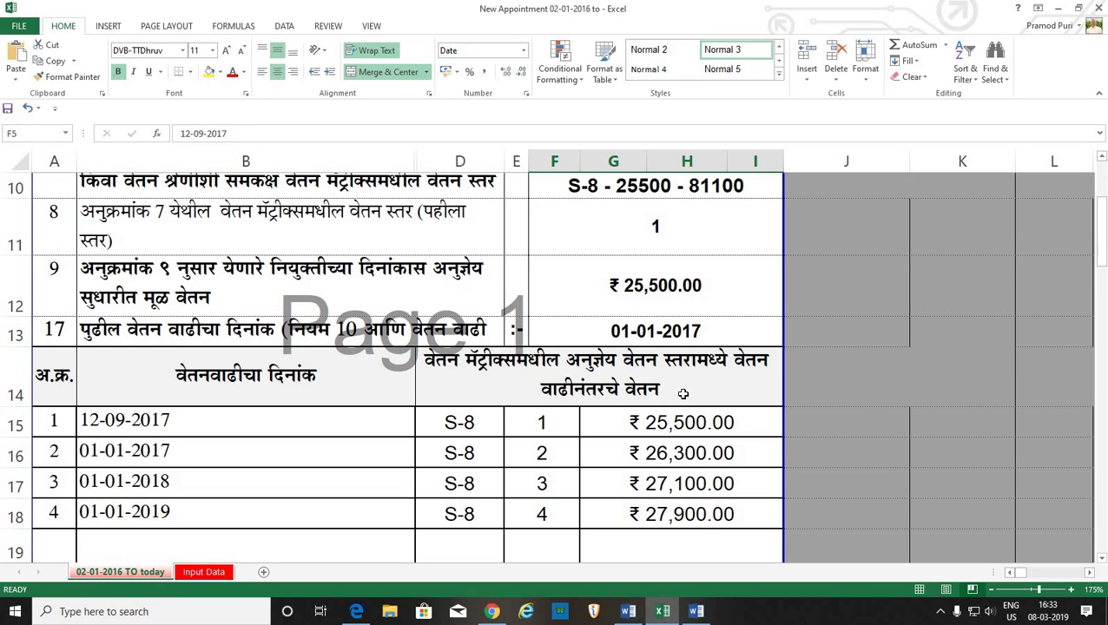
{"action": "left_click", "coordinate": [717, 328]}
{"action": "left_click", "coordinate": [788, 341]}
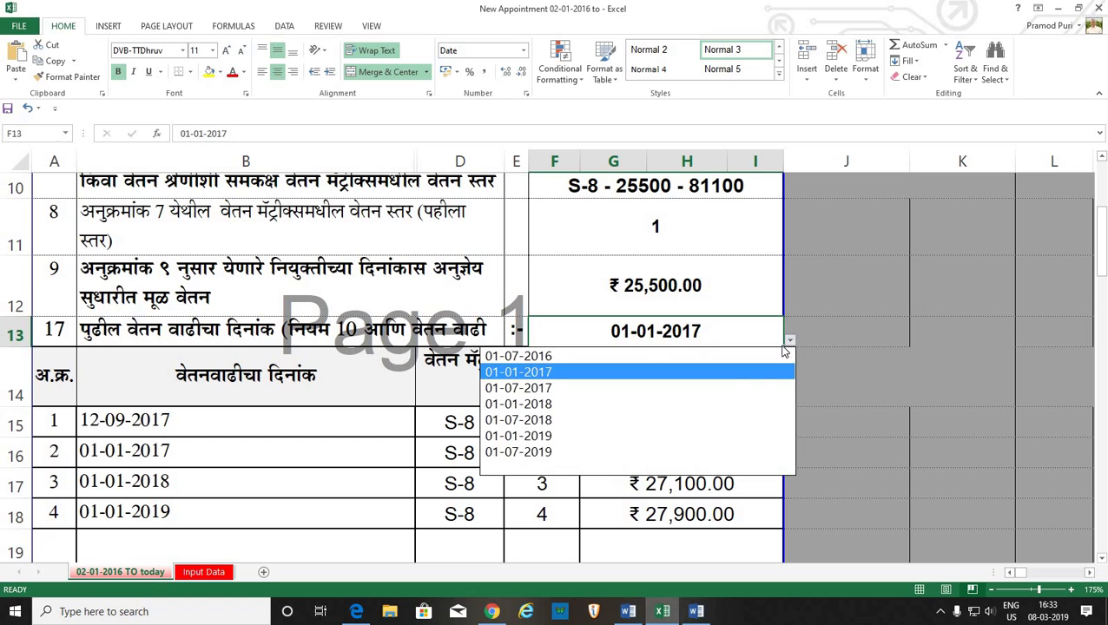
{"action": "left_click", "coordinate": [603, 428]}
- Set the increment dates in the table to 01-07-2018 in B16 and 01-07-2019 in B17
{"action": "left_click", "coordinate": [156, 421]}
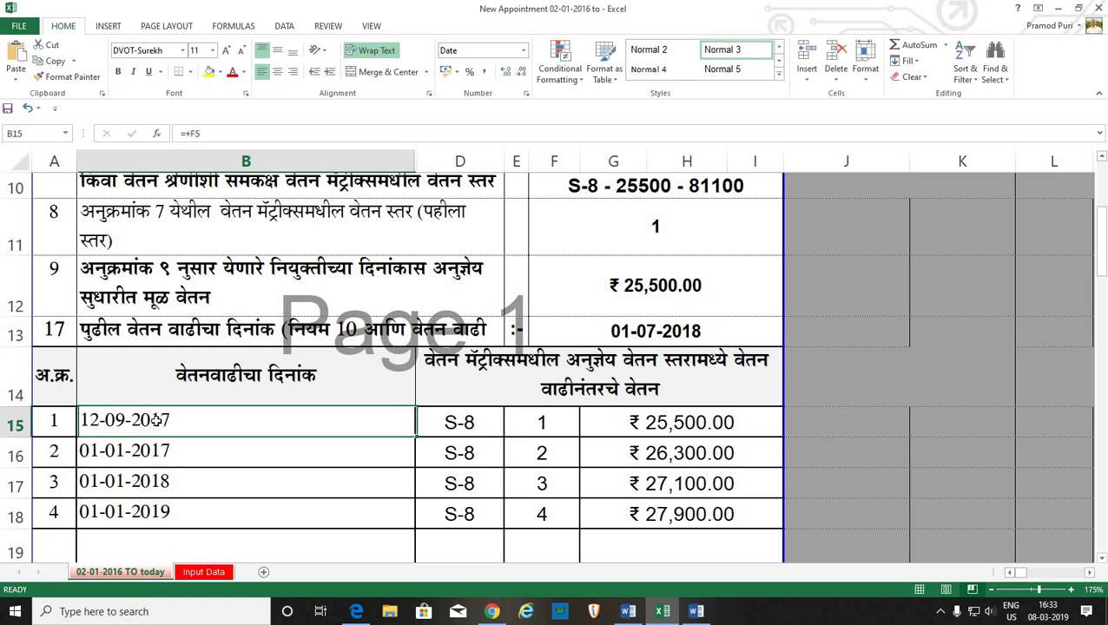
{"action": "left_click", "coordinate": [314, 454]}
{"action": "left_click", "coordinate": [196, 415]}
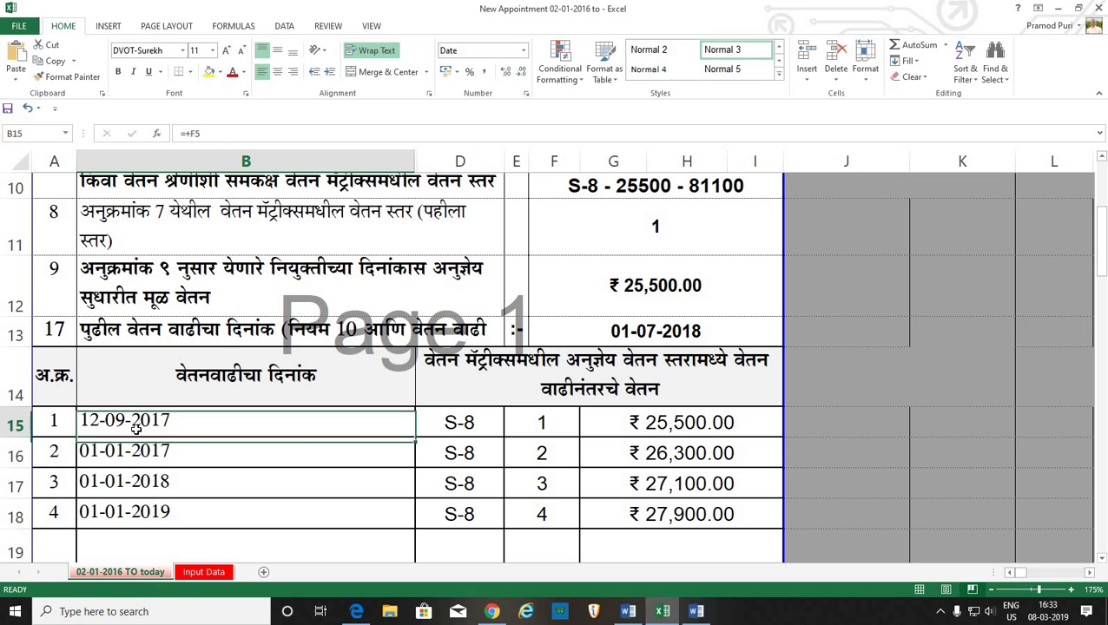
{"action": "left_click", "coordinate": [187, 450]}
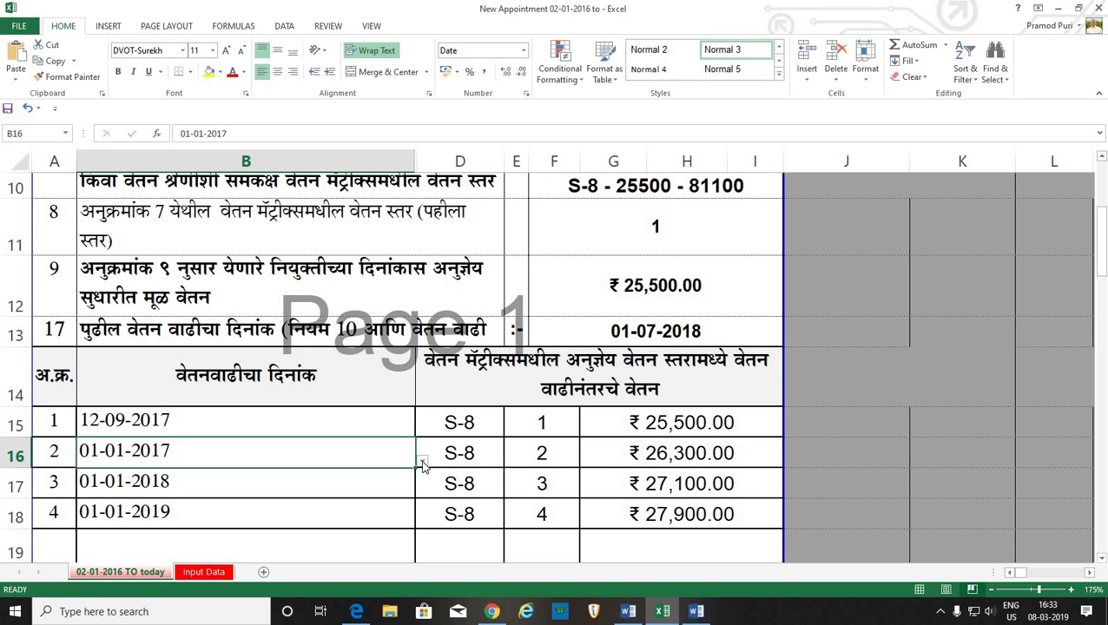
{"action": "left_click", "coordinate": [421, 461]}
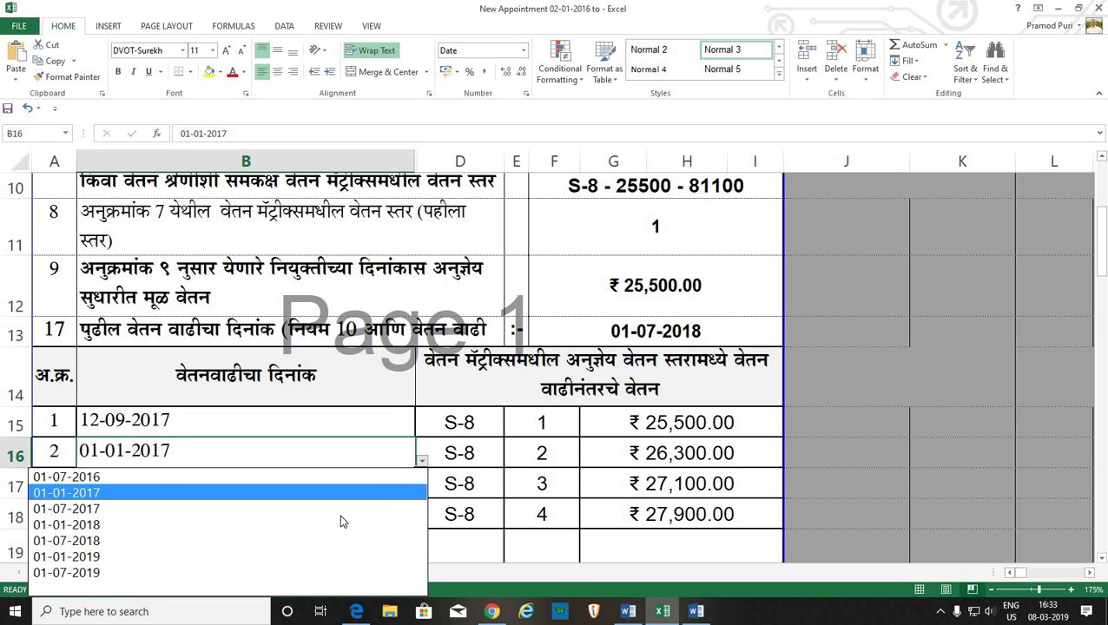
{"action": "left_click", "coordinate": [300, 541]}
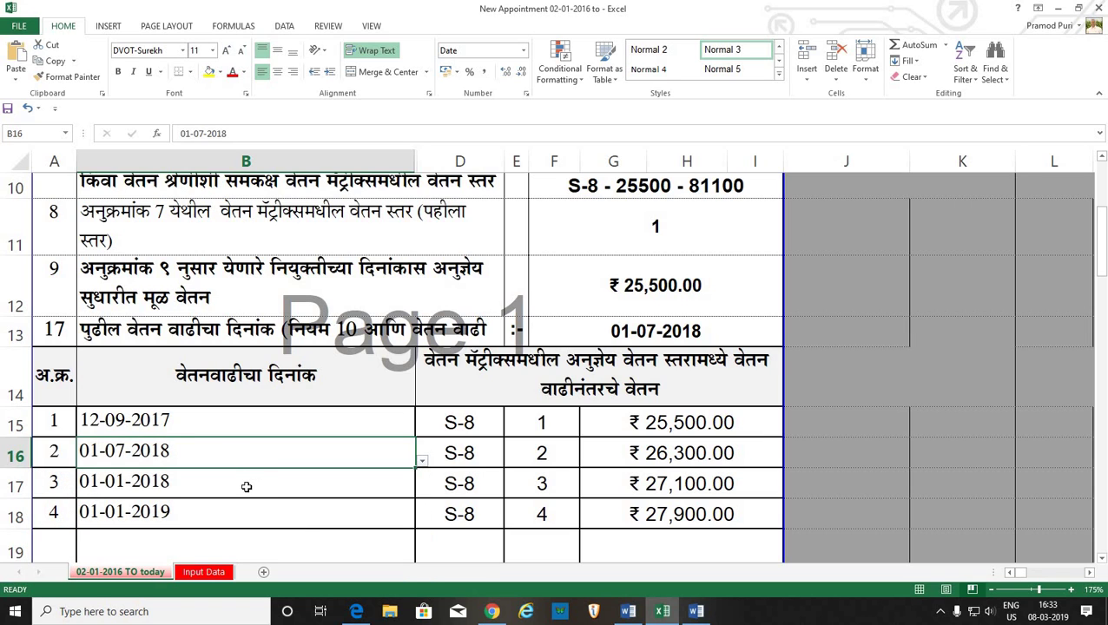
{"action": "left_click", "coordinate": [247, 486]}
{"action": "left_click", "coordinate": [421, 491]}
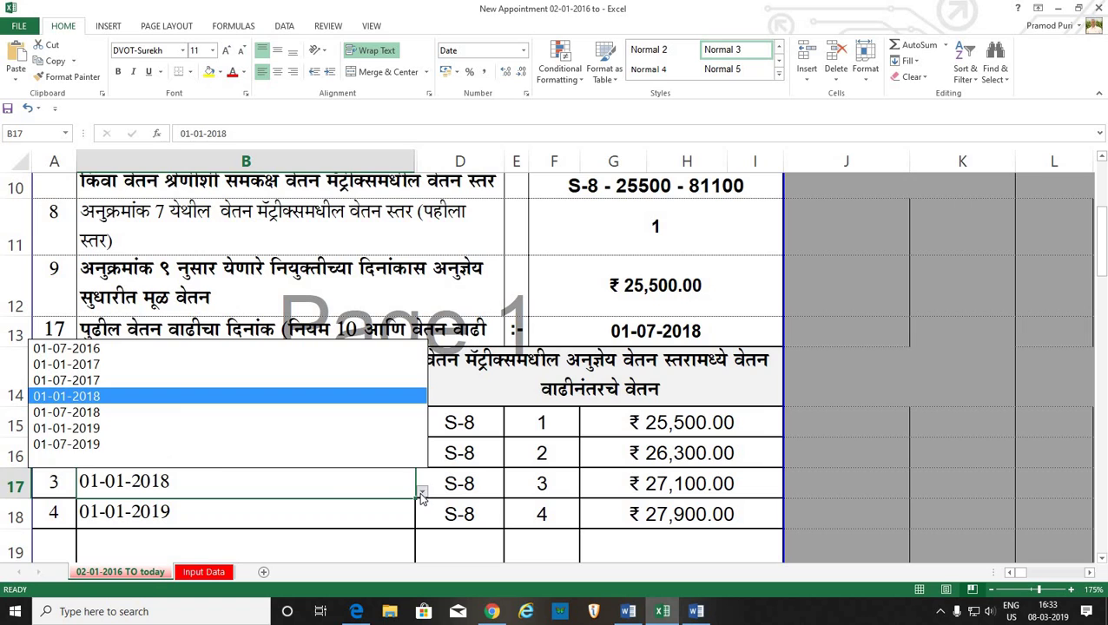
{"action": "left_click", "coordinate": [152, 445]}
- Hide rows 18 and 19 below the third increment entry
{"action": "left_click", "coordinate": [161, 517]}
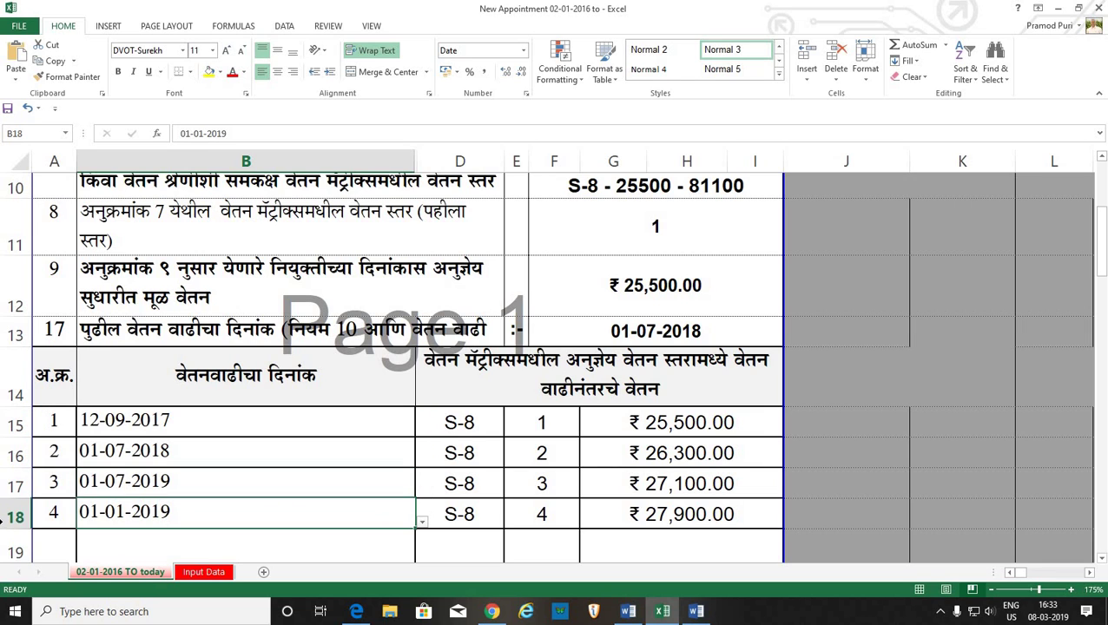
{"action": "left_click", "coordinate": [15, 516]}
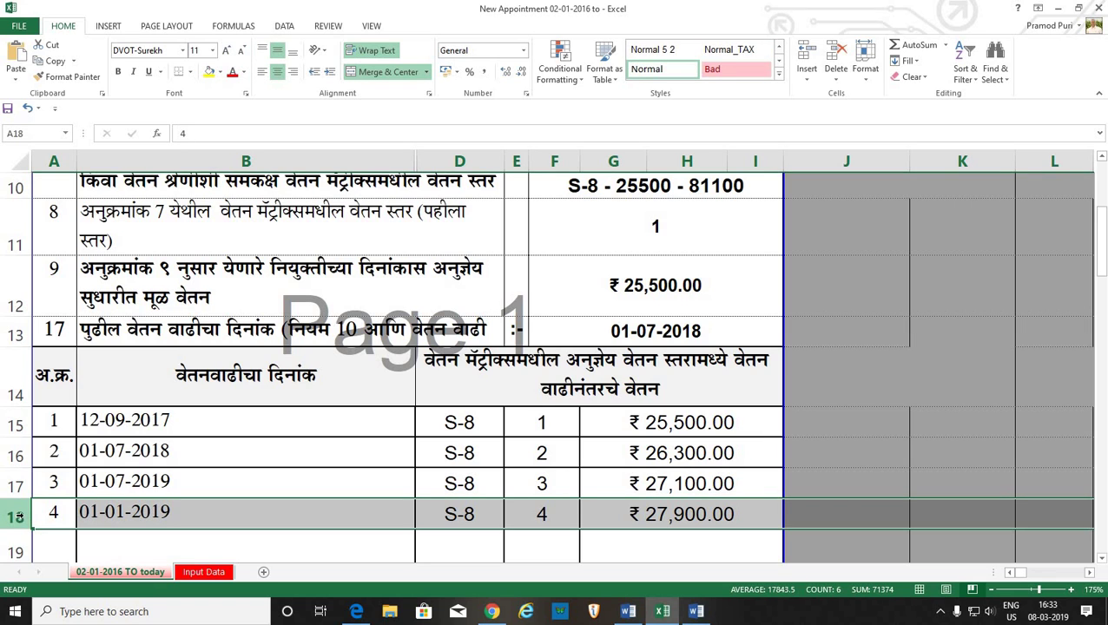
{"action": "left_click_drag", "start_coordinate": [23, 517], "coordinate": [21, 542]}
{"action": "right_click", "coordinate": [21, 539]}
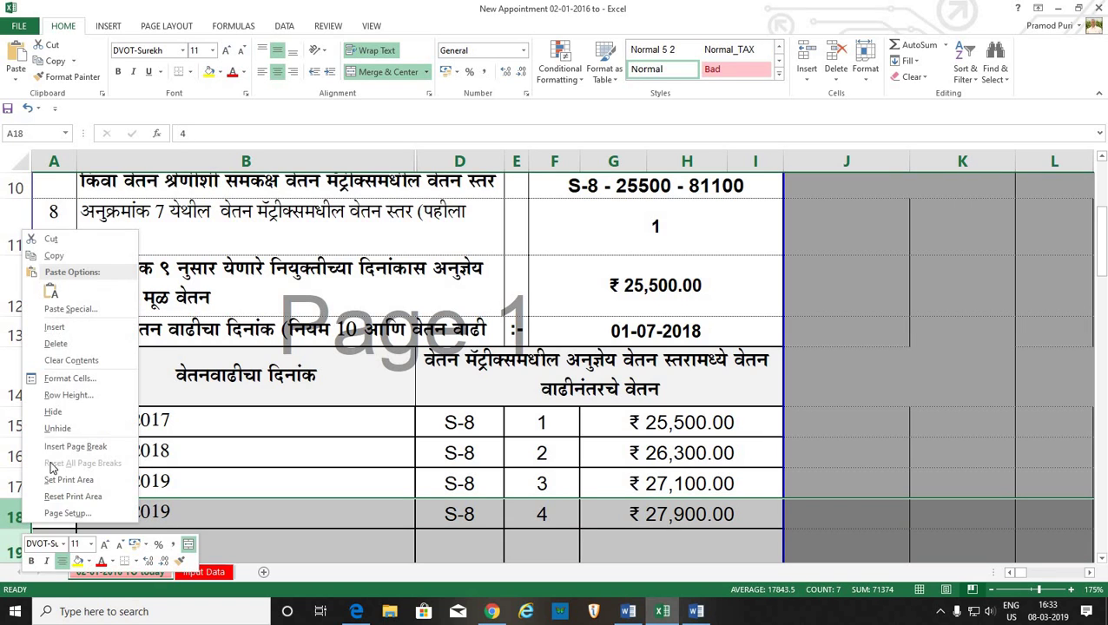
{"action": "left_click", "coordinate": [54, 412]}
{"action": "left_click", "coordinate": [252, 482]}
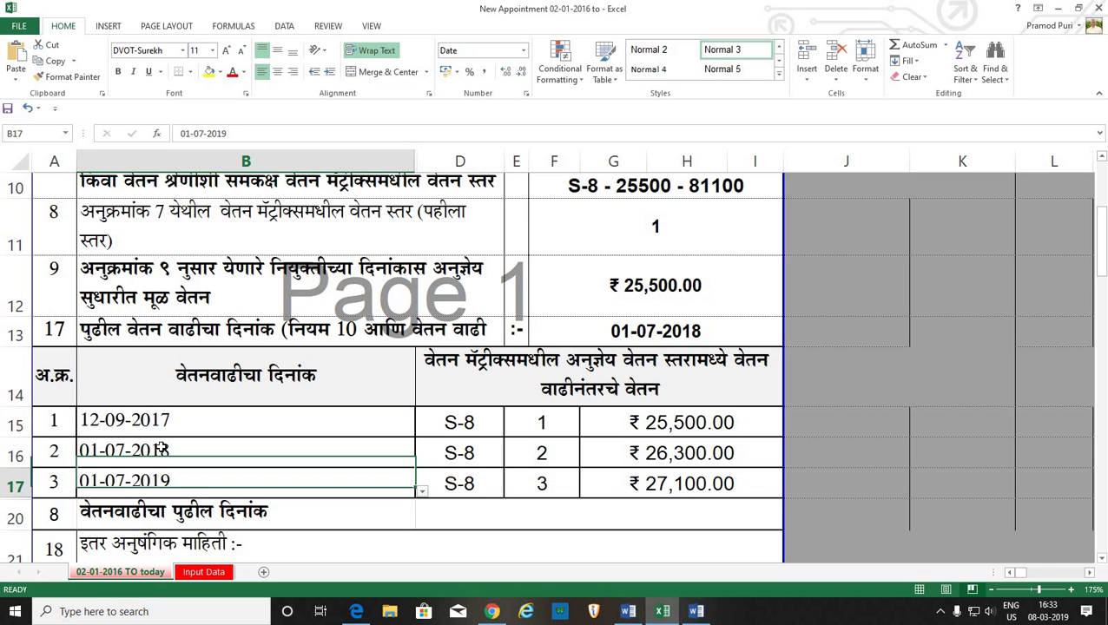
- Recheck the joining date in F5 against the next increment date in F13
{"action": "scroll", "coordinate": [572, 442], "scroll_direction": "up", "scroll_amount": 2}
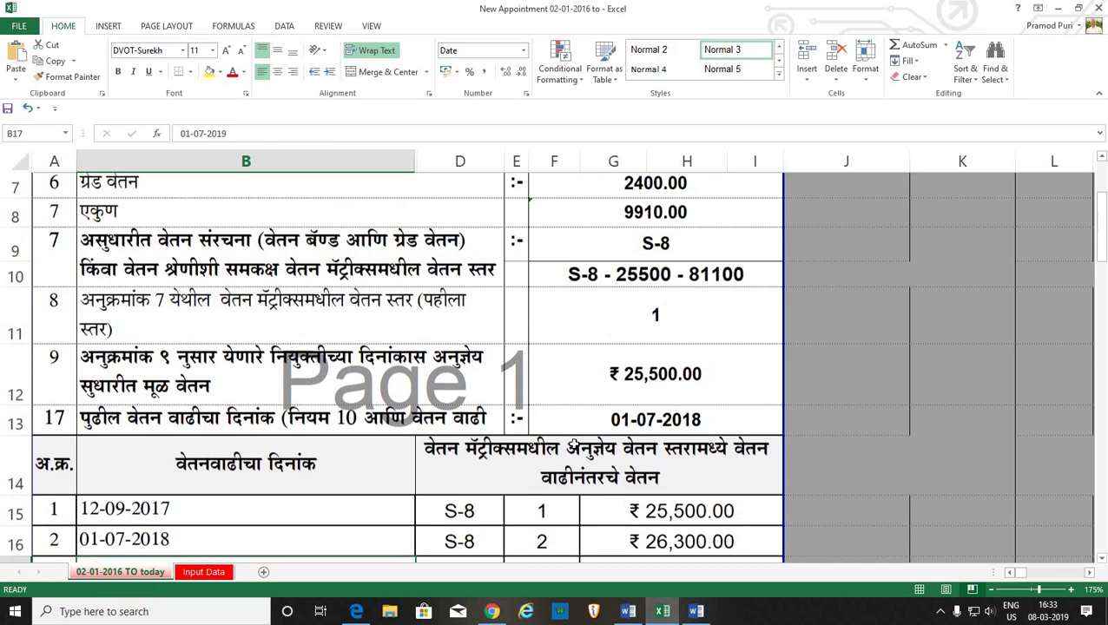
{"action": "scroll", "coordinate": [573, 443], "scroll_direction": "up", "scroll_amount": 1}
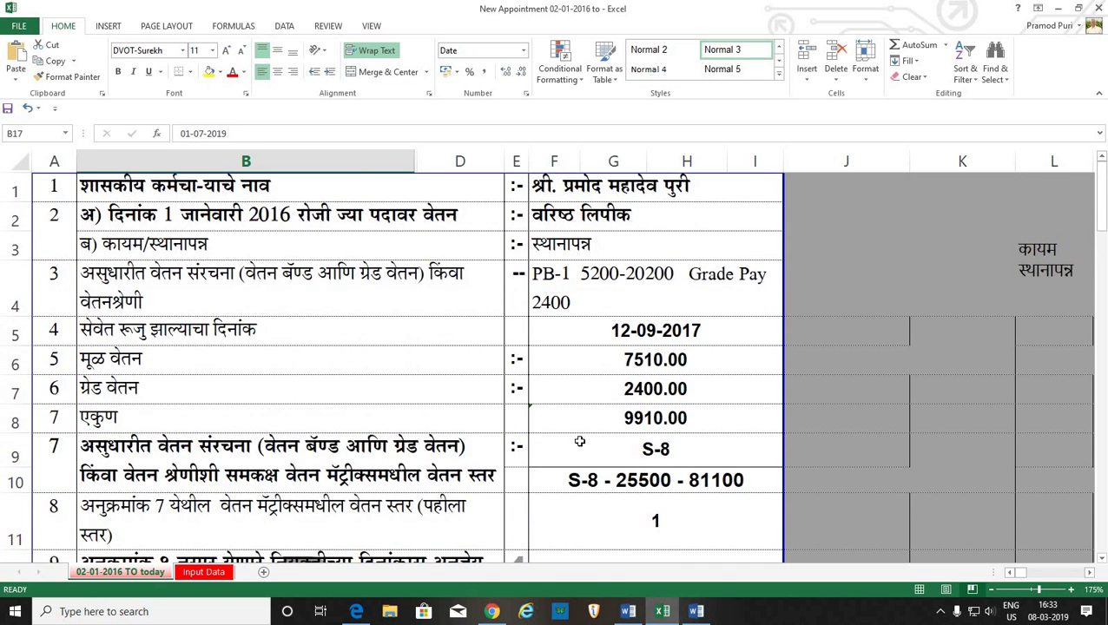
{"action": "left_click", "coordinate": [681, 330]}
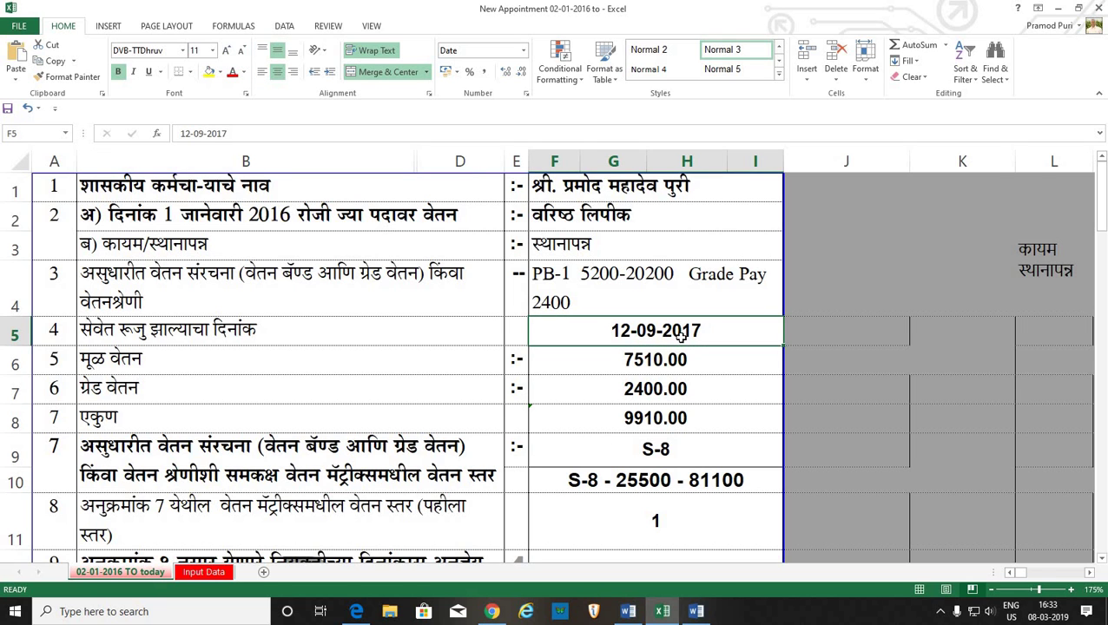
{"action": "scroll", "coordinate": [655, 404], "scroll_direction": "down", "scroll_amount": 3}
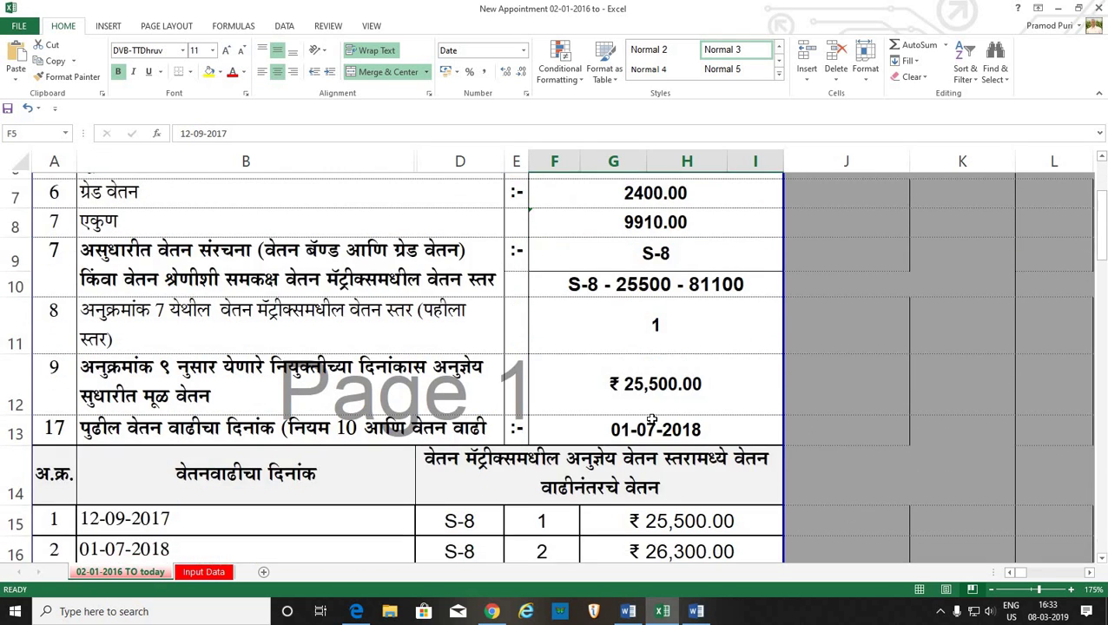
- Examine the pay amounts in G15 to G17 and the pay level in D17
{"action": "left_click", "coordinate": [651, 422]}
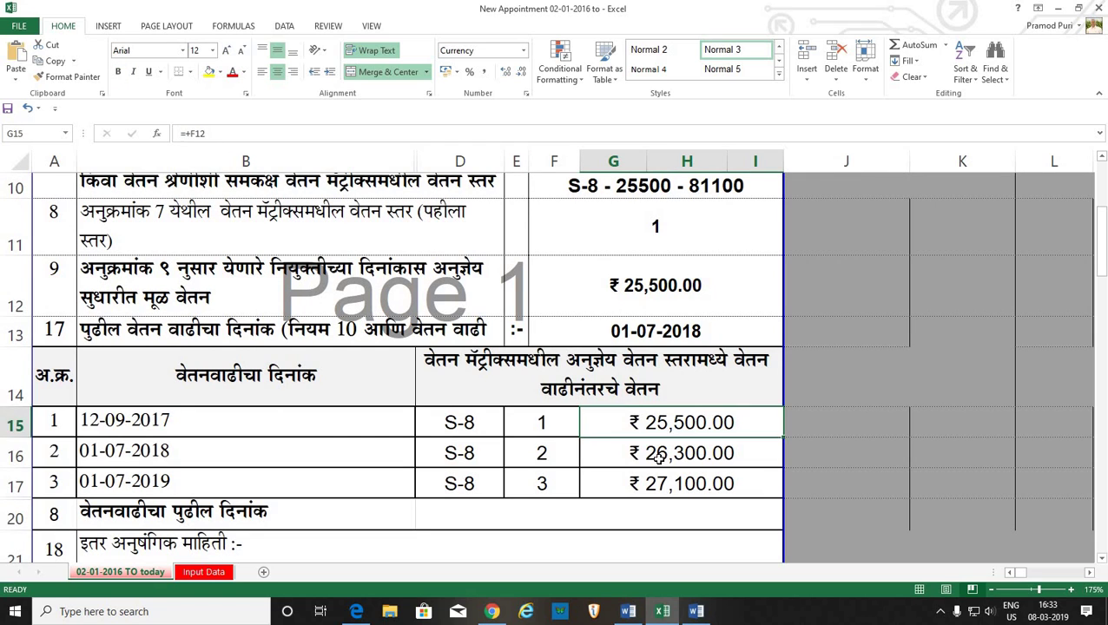
{"action": "left_click", "coordinate": [669, 455]}
{"action": "key", "text": "Down"}
{"action": "left_click", "coordinate": [672, 452]}
{"action": "key", "text": "Up"}
{"action": "left_click", "coordinate": [671, 475]}
{"action": "left_click", "coordinate": [683, 451]}
{"action": "key", "text": "Up"}
{"action": "left_click", "coordinate": [447, 479]}
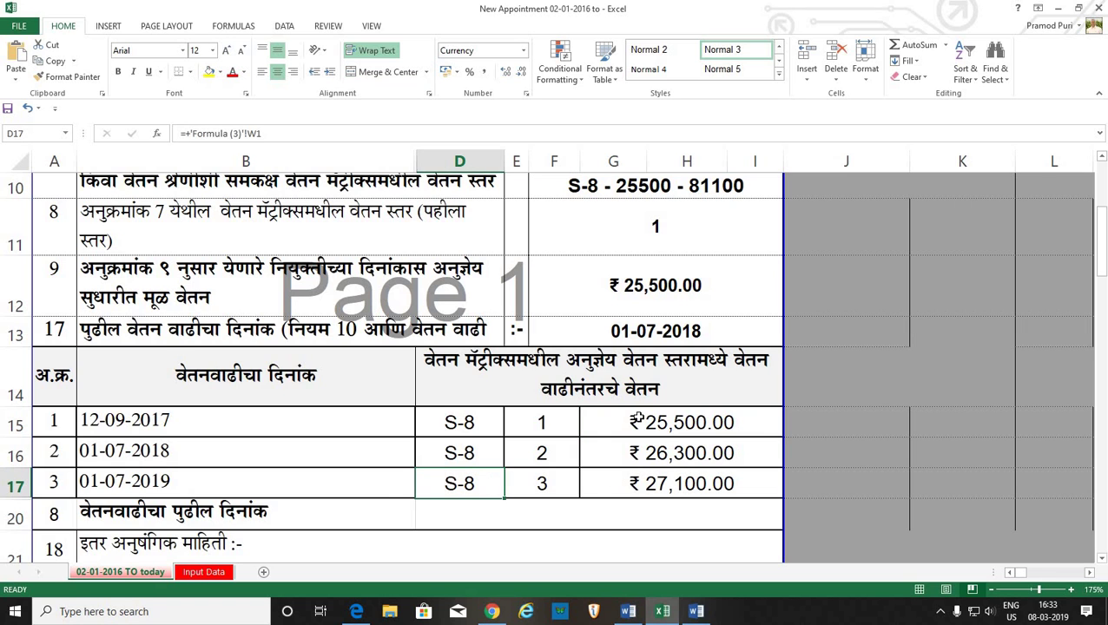
- Review the joining date in F5 once more and return to the increment table
{"action": "scroll", "coordinate": [643, 417], "scroll_direction": "up", "scroll_amount": 1}
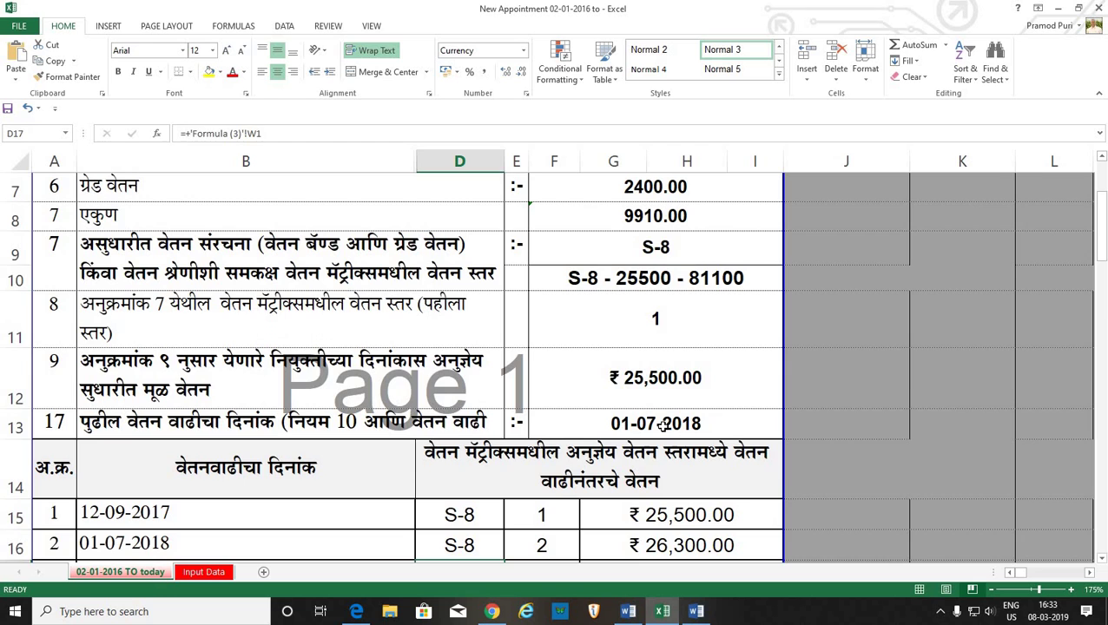
{"action": "scroll", "coordinate": [663, 424], "scroll_direction": "up", "scroll_amount": 2}
{"action": "left_click", "coordinate": [676, 339]}
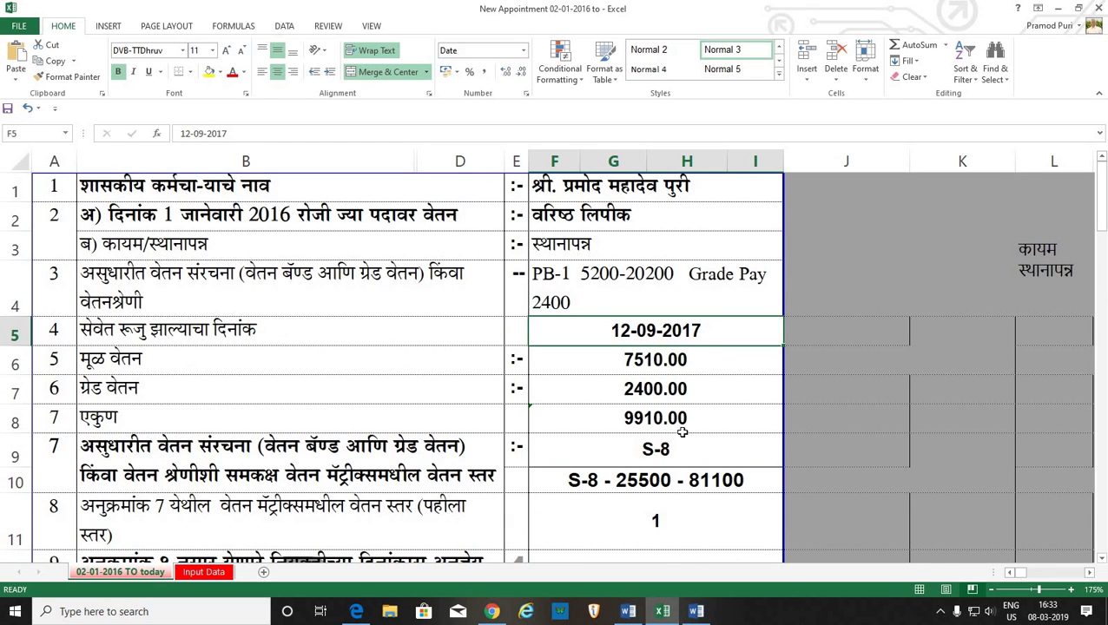
{"action": "scroll", "coordinate": [683, 434], "scroll_direction": "down", "scroll_amount": 2}
{"action": "scroll", "coordinate": [682, 434], "scroll_direction": "down", "scroll_amount": 1}
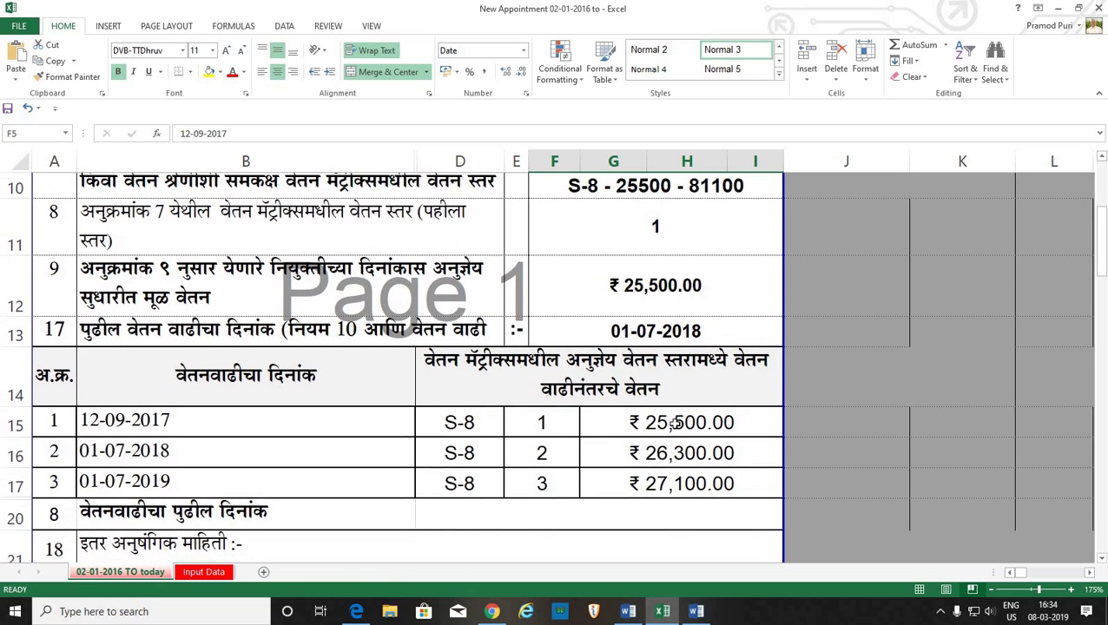
- Compare the pay amounts across rows 15 to 17 and check the pay stage and amount in row 17
{"action": "left_click", "coordinate": [674, 422]}
{"action": "left_click", "coordinate": [673, 452]}
{"action": "left_click", "coordinate": [667, 489]}
{"action": "left_click", "coordinate": [681, 453]}
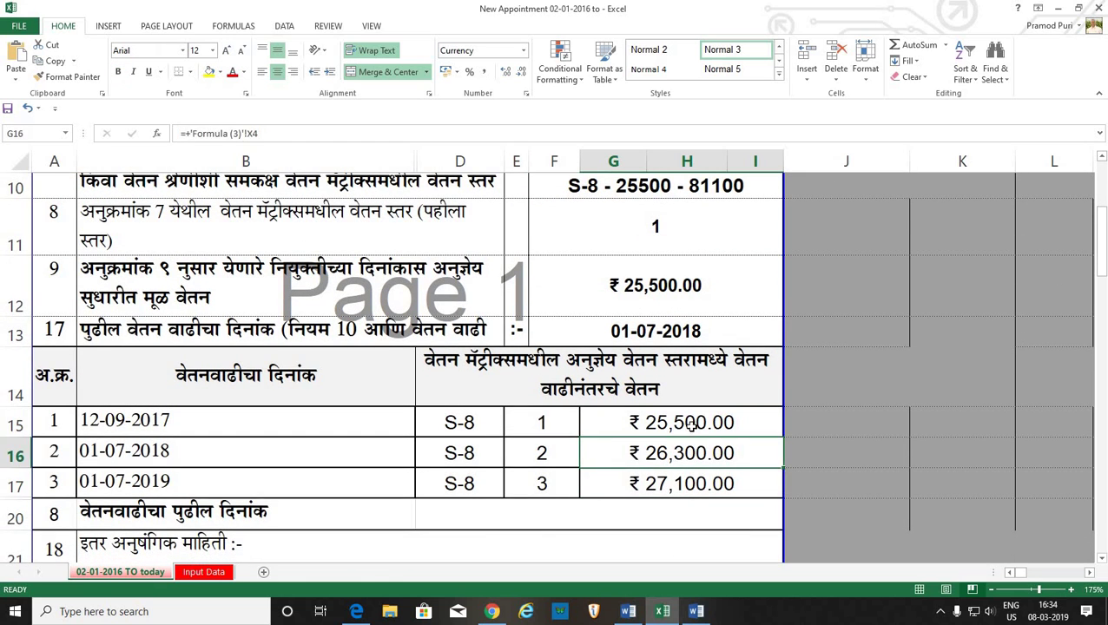
{"action": "left_click", "coordinate": [691, 423]}
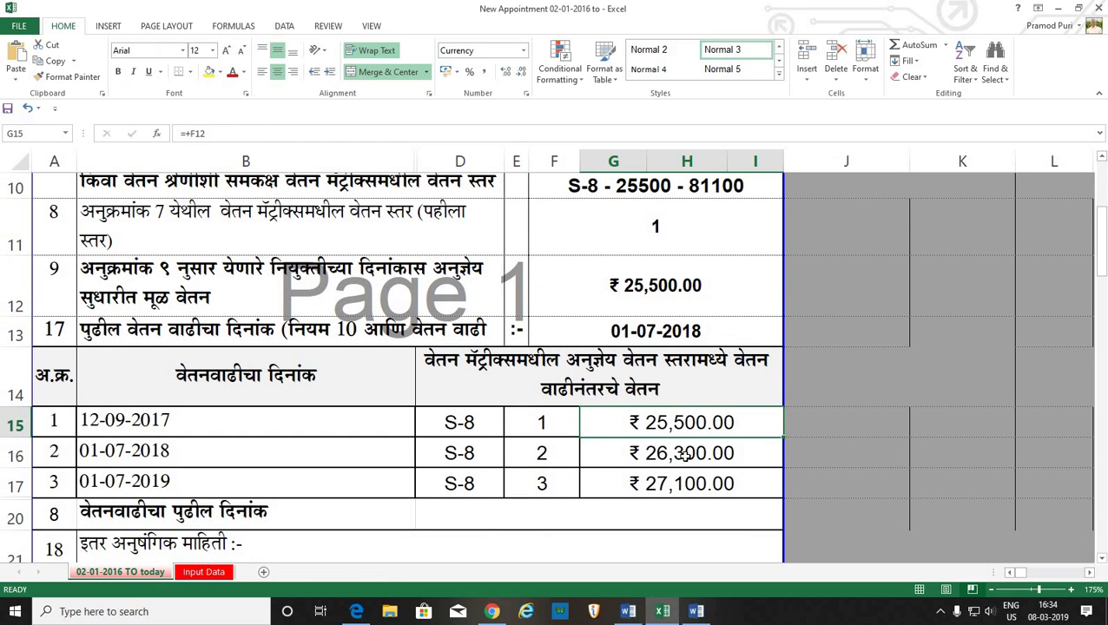
{"action": "left_click", "coordinate": [684, 458]}
{"action": "left_click", "coordinate": [682, 488]}
{"action": "left_click", "coordinate": [690, 452]}
{"action": "left_click", "coordinate": [697, 425]}
{"action": "left_click", "coordinate": [543, 488]}
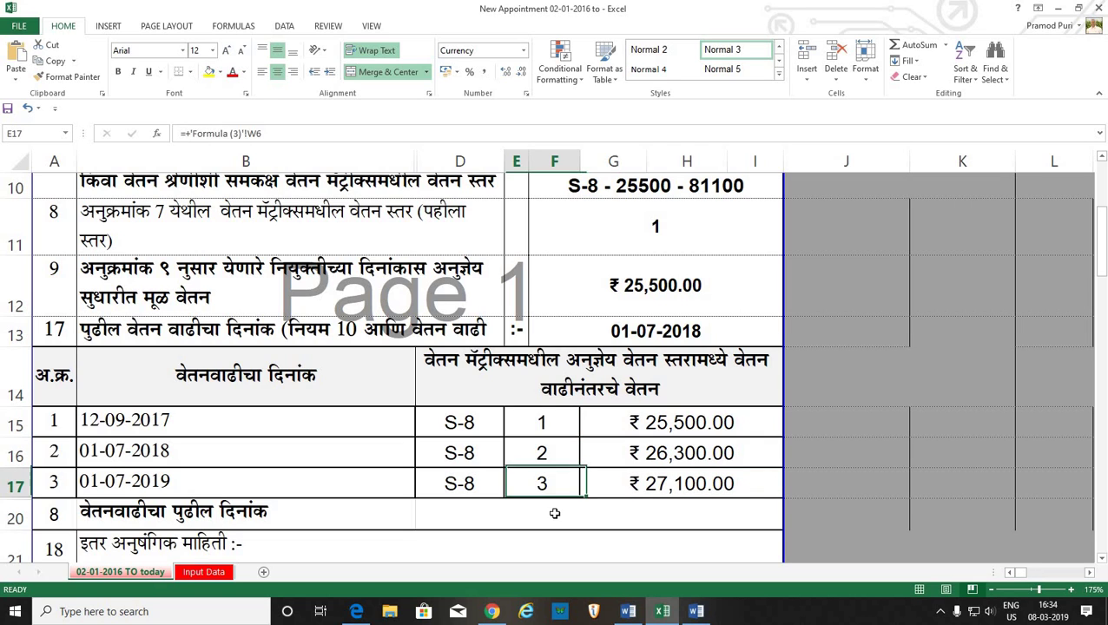
{"action": "left_click", "coordinate": [556, 514]}
{"action": "left_click", "coordinate": [601, 486]}
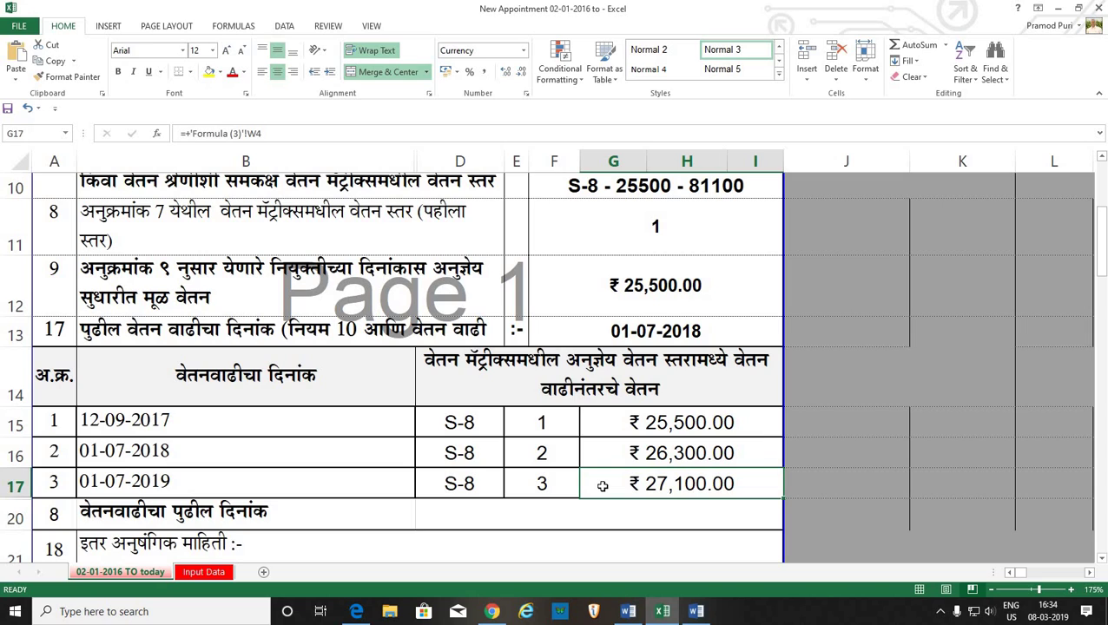